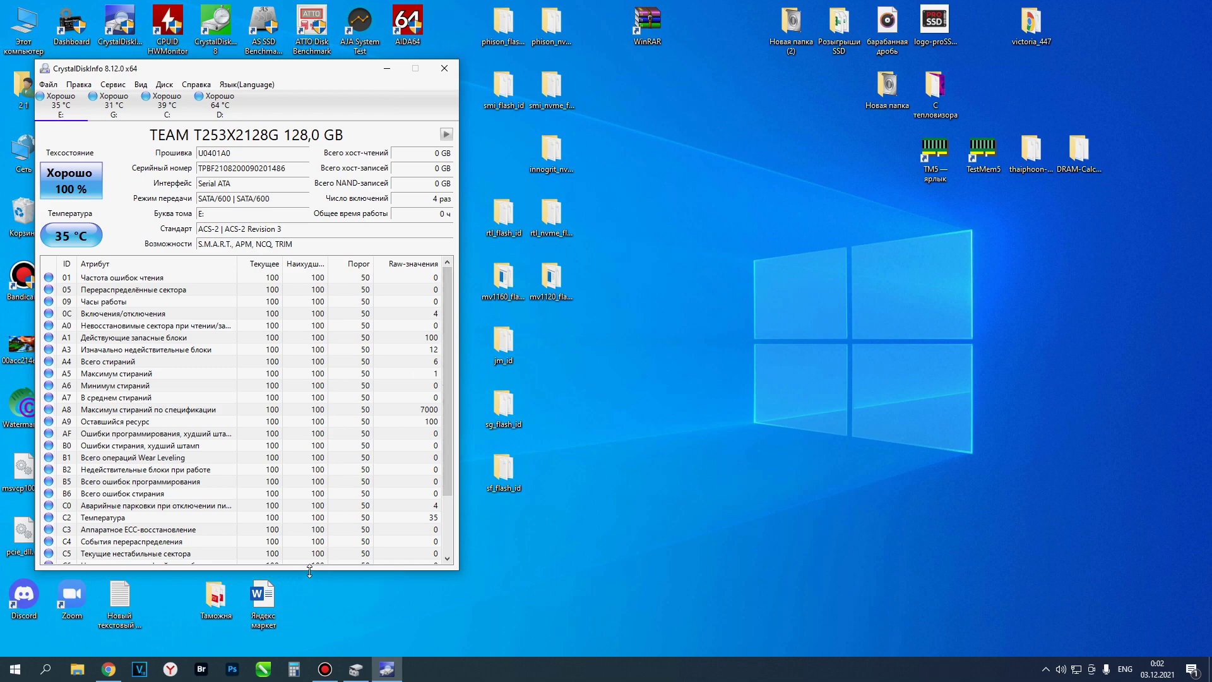
- Extend the CrystalDiskInfo window to show the full attribute list, and launch CPUID HWMonitor to browse its sensors
drag(310, 570, 314, 638)
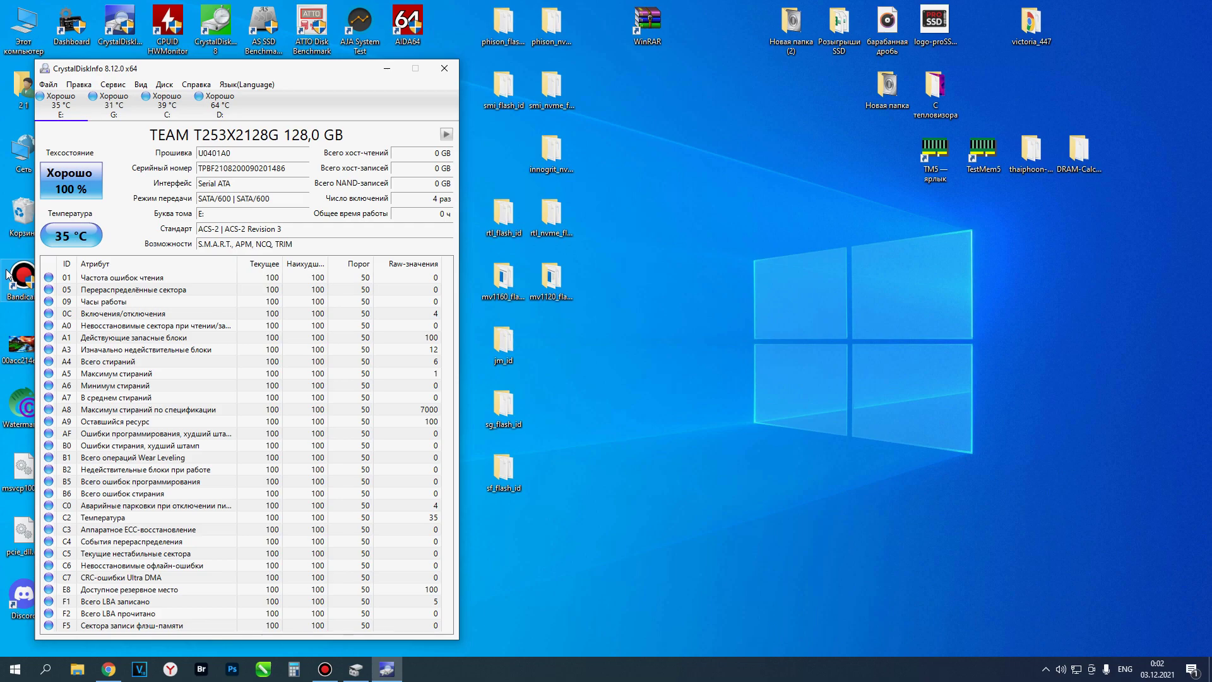
double_click(168, 26)
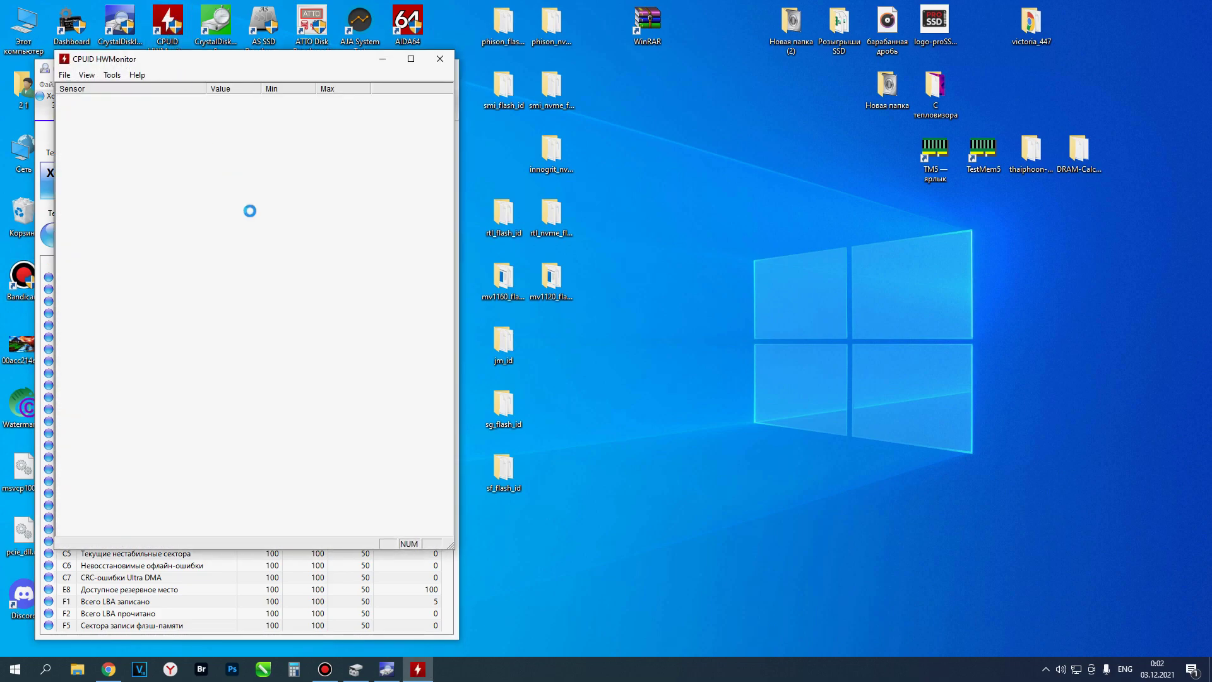
scroll(108, 165, down, 3)
scroll(107, 166, up, 3)
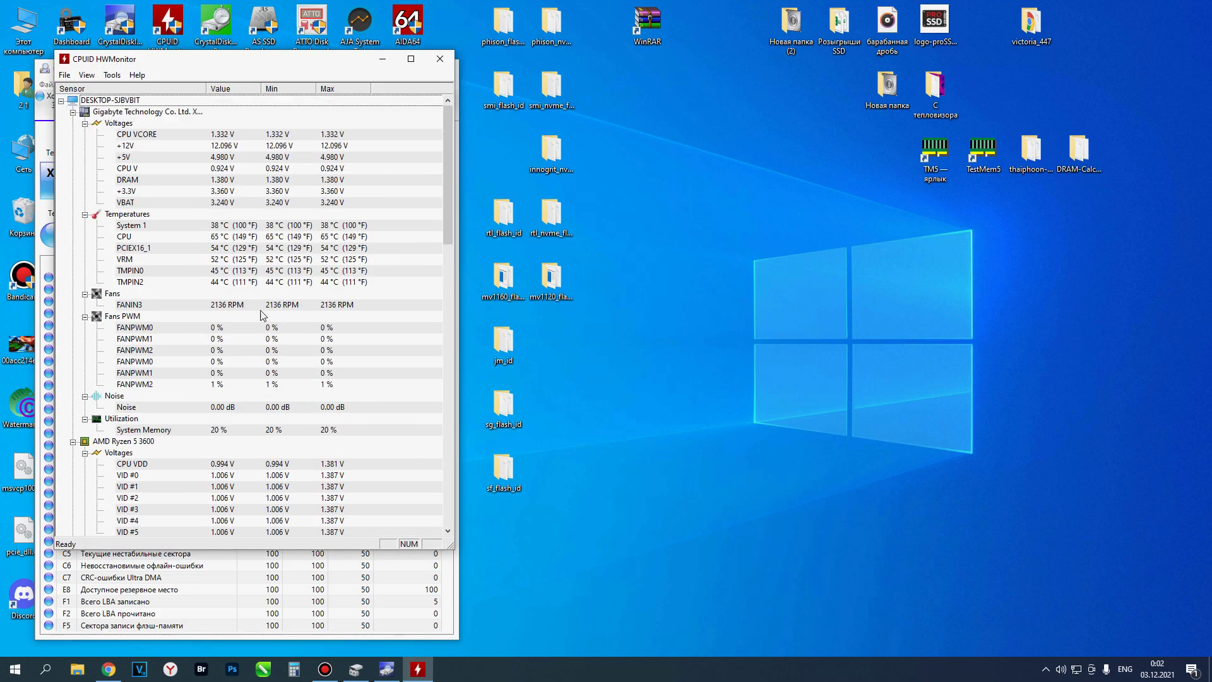
scroll(107, 165, down, 15)
scroll(107, 165, up, 10)
- Collapse every HWMonitor device except TEAM T253X2128G and move the window over the lower part of CrystalDiskInfo
click(73, 112)
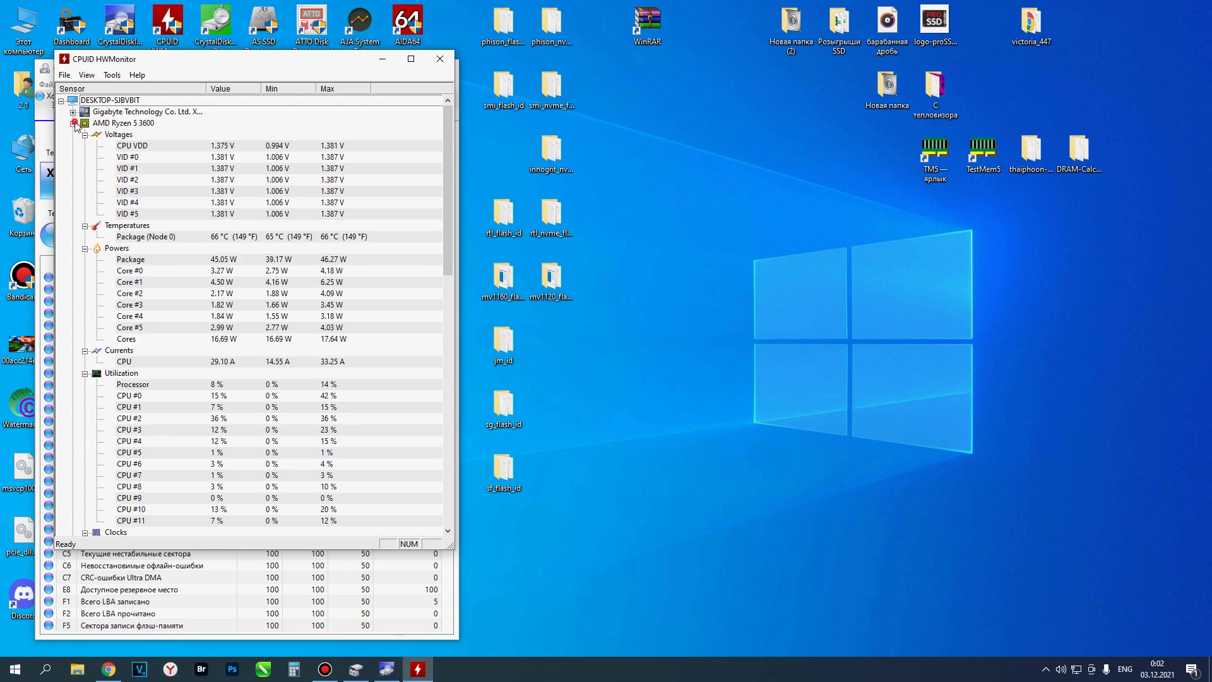
click(73, 124)
click(73, 135)
click(72, 134)
click(72, 192)
click(72, 203)
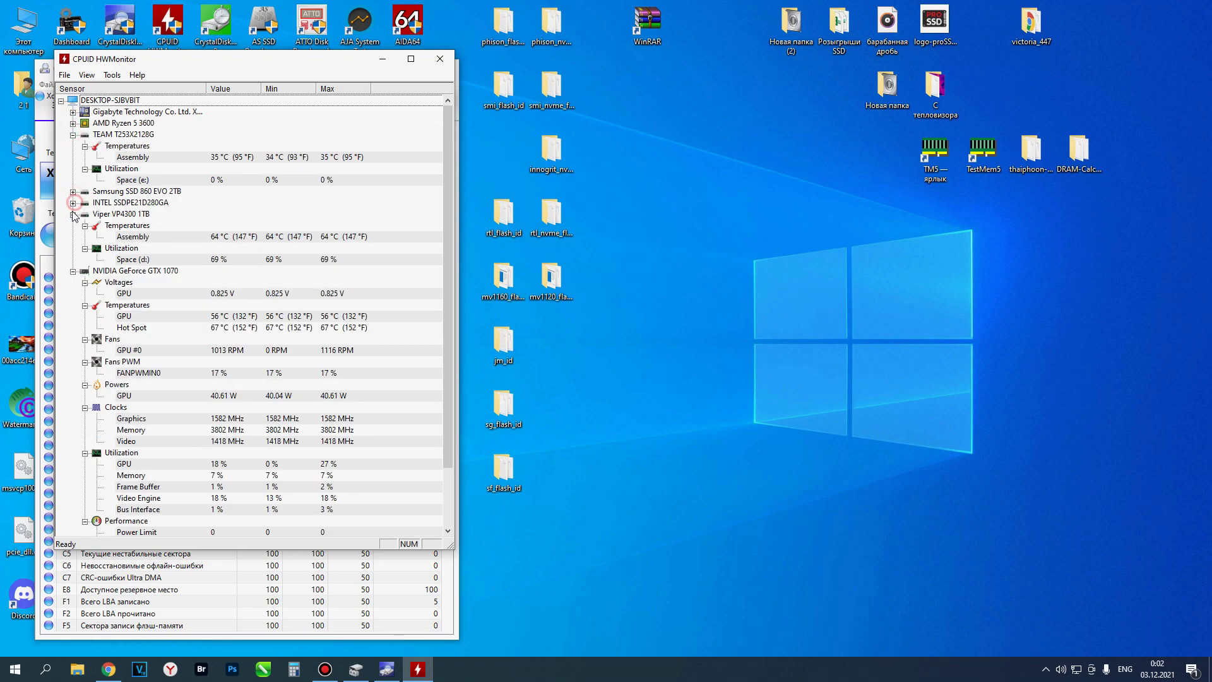
click(73, 214)
click(73, 225)
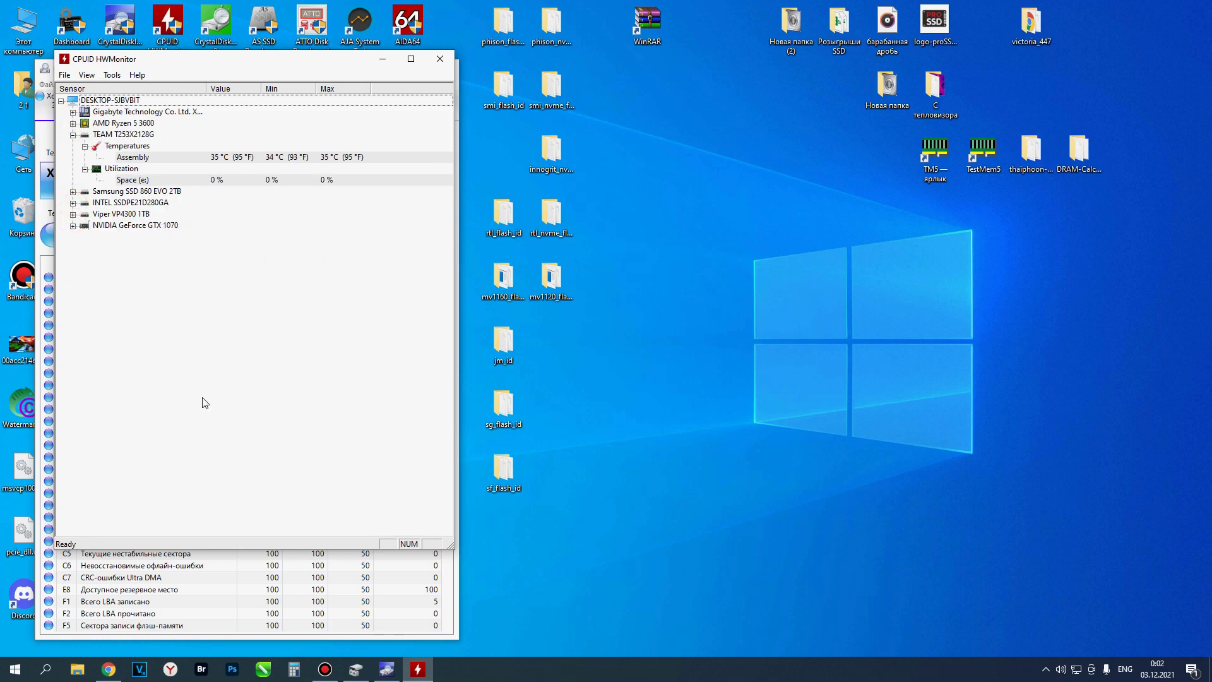
drag(284, 63, 281, 474)
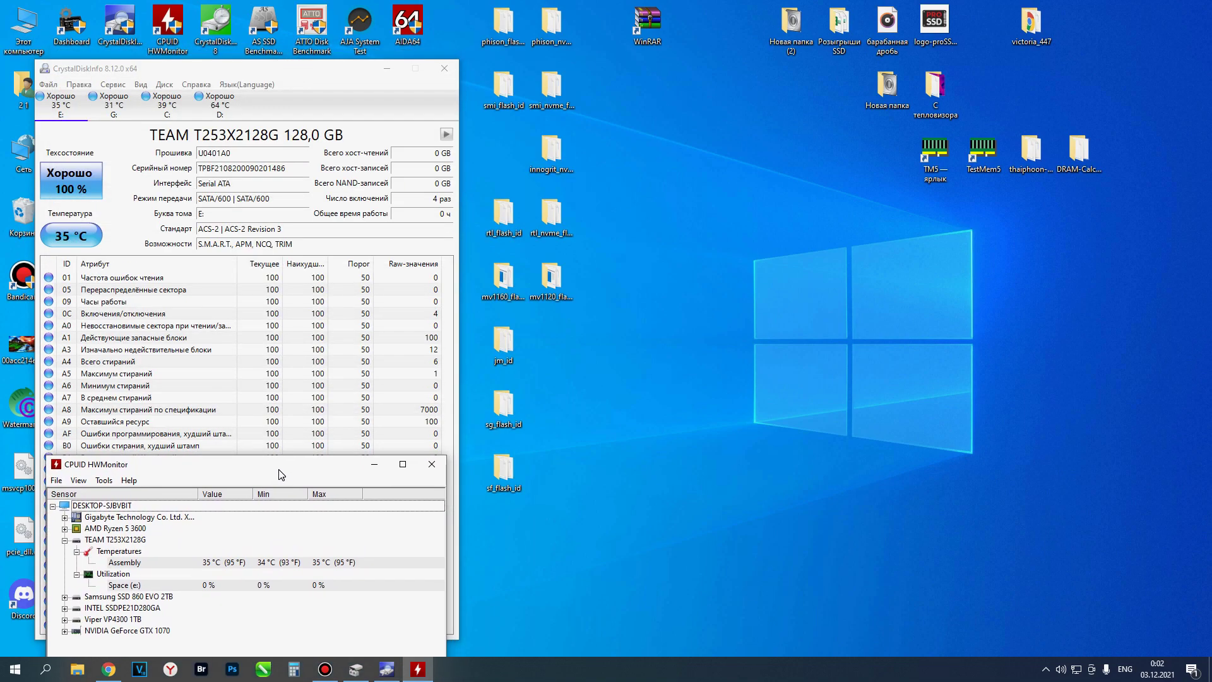
- Launch CrystalDiskMark, place it beside CrystalDiskInfo, and run all tests on drive E: with 5 passes of 1 GiB
double_click(216, 25)
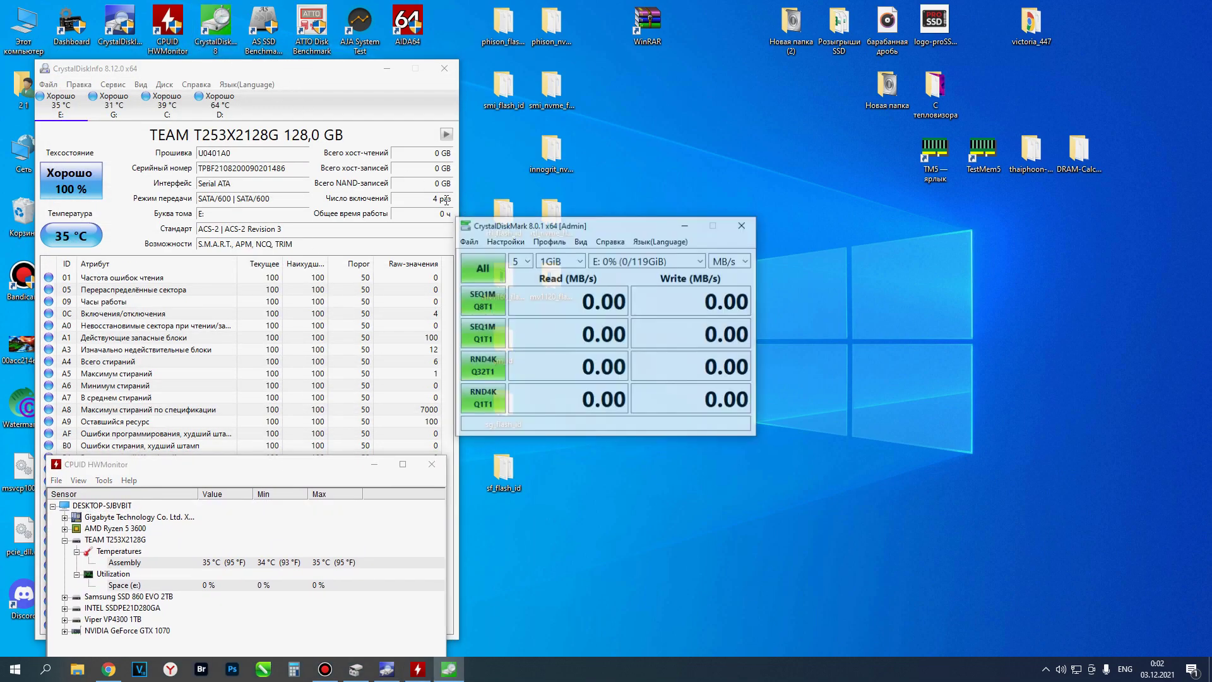
drag(551, 230, 570, 76)
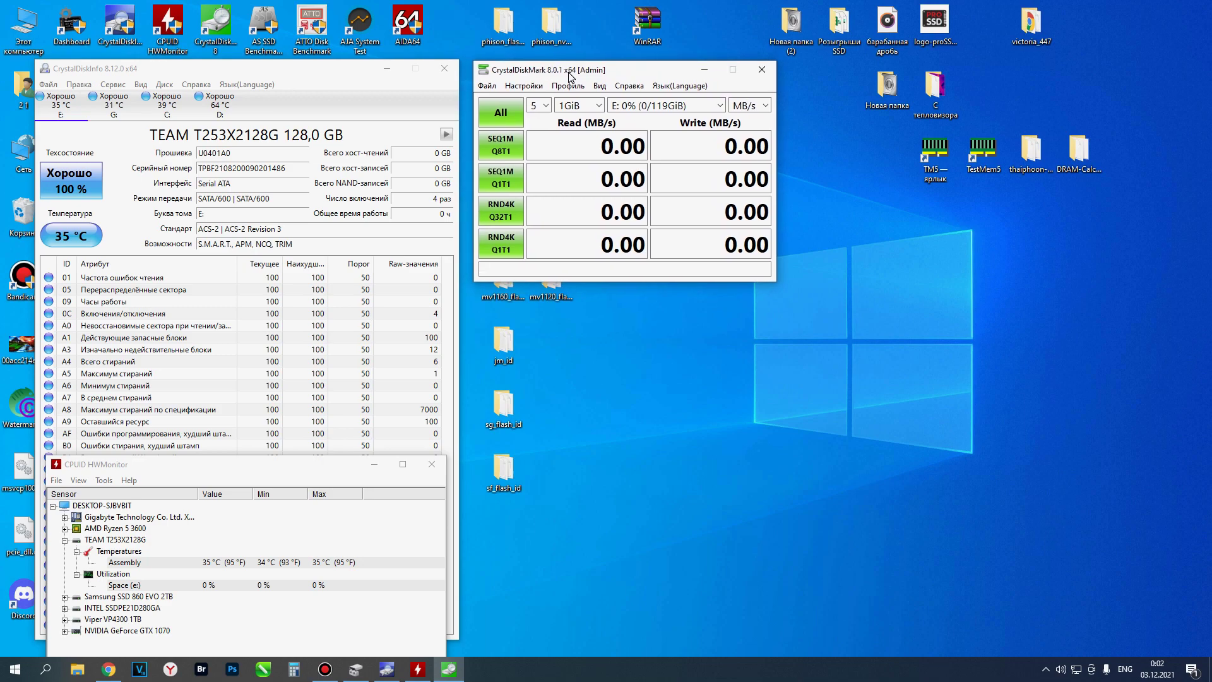
click(508, 117)
- Switch to Chrome and read through the feature list and description on the TEAMGROUP GX2 SSD product page
click(109, 669)
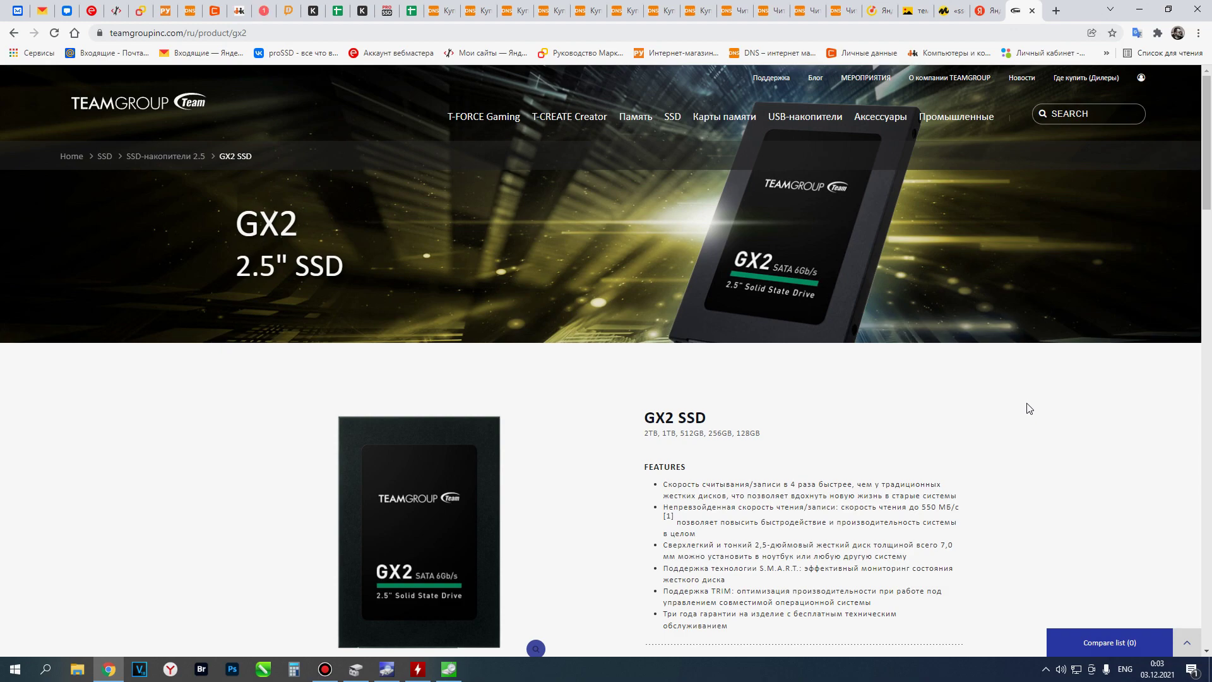
scroll(1026, 407, down, 10)
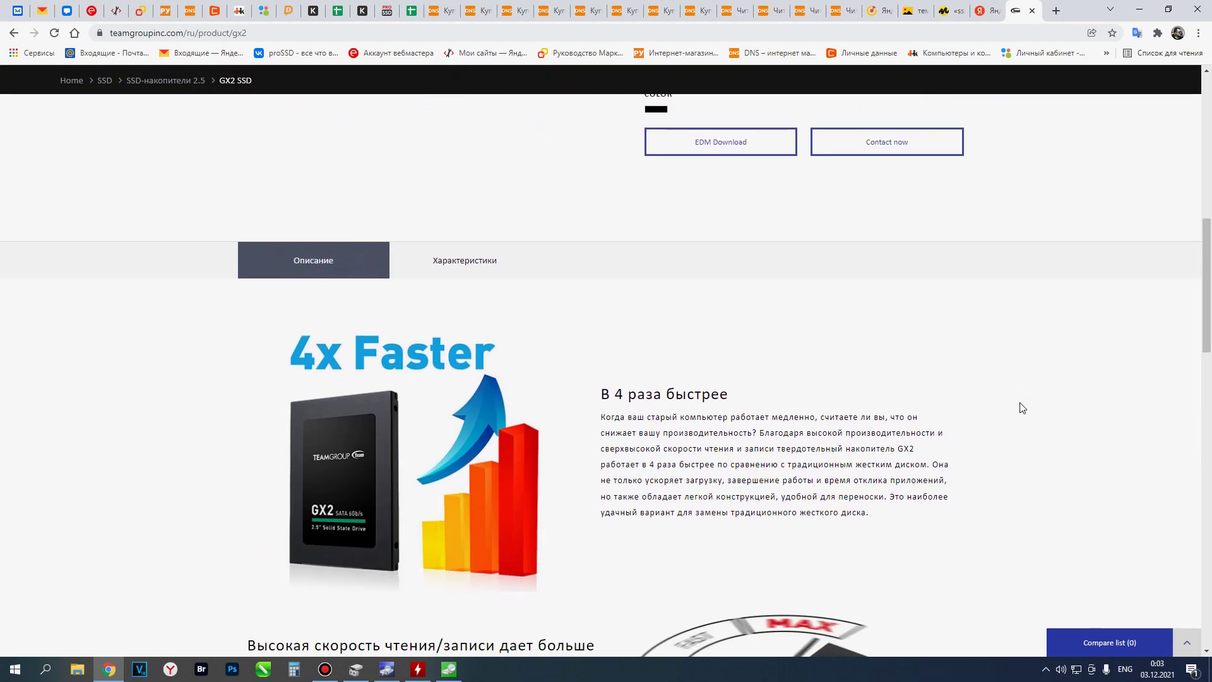
scroll(1022, 407, down, 6)
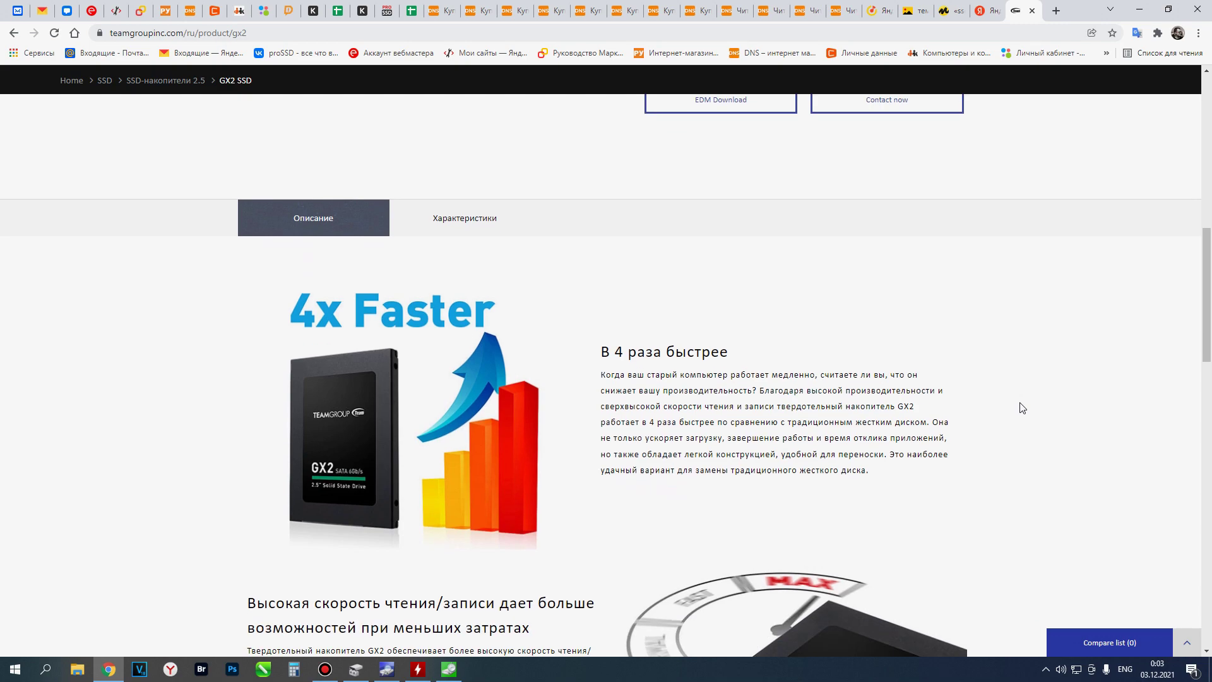
scroll(1023, 407, up, 4)
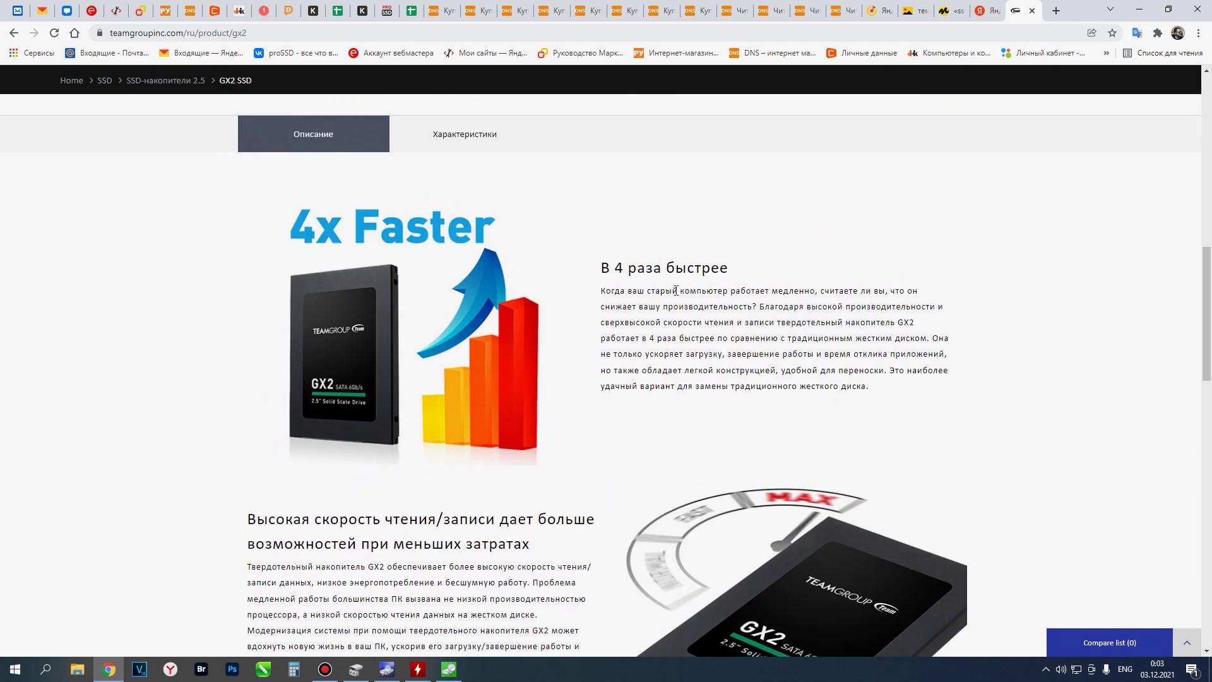
scroll(689, 308, down, 4)
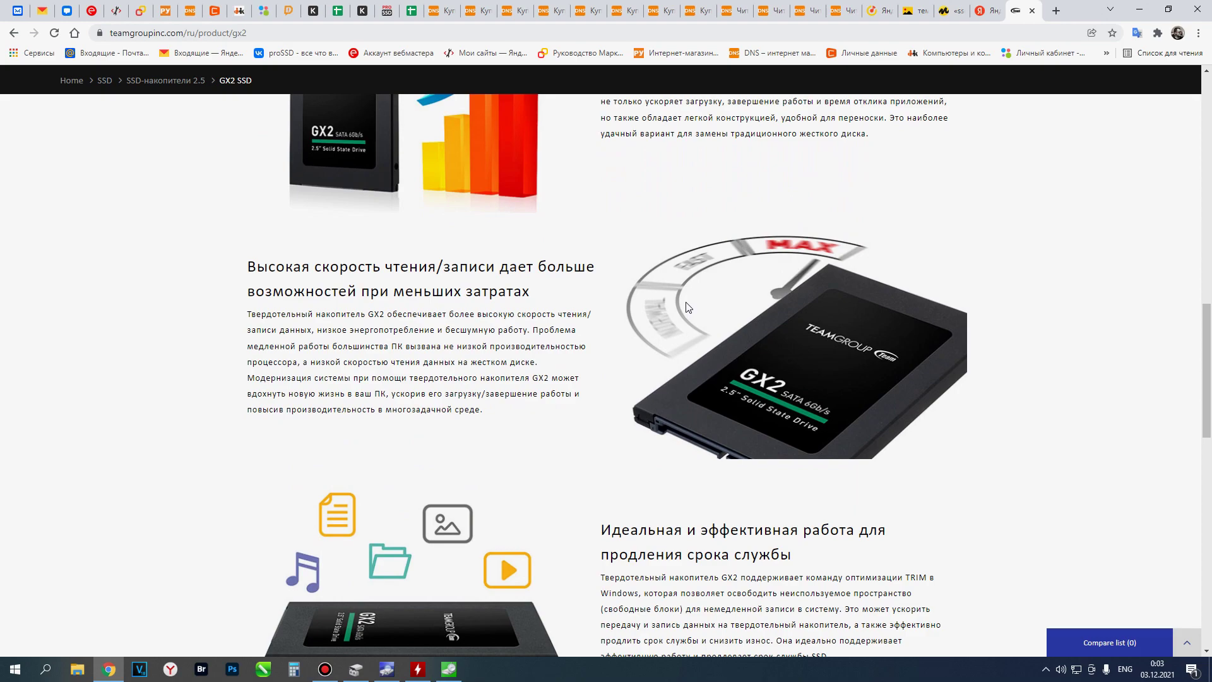
scroll(688, 308, down, 4)
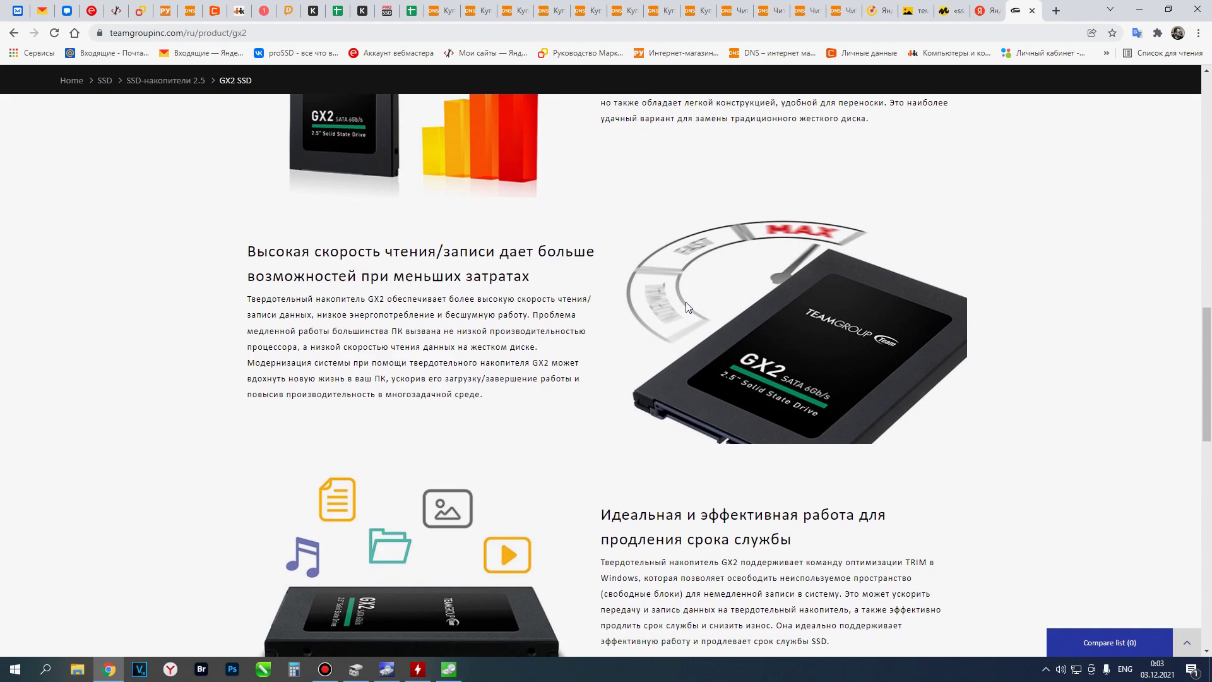
scroll(719, 297, down, 5)
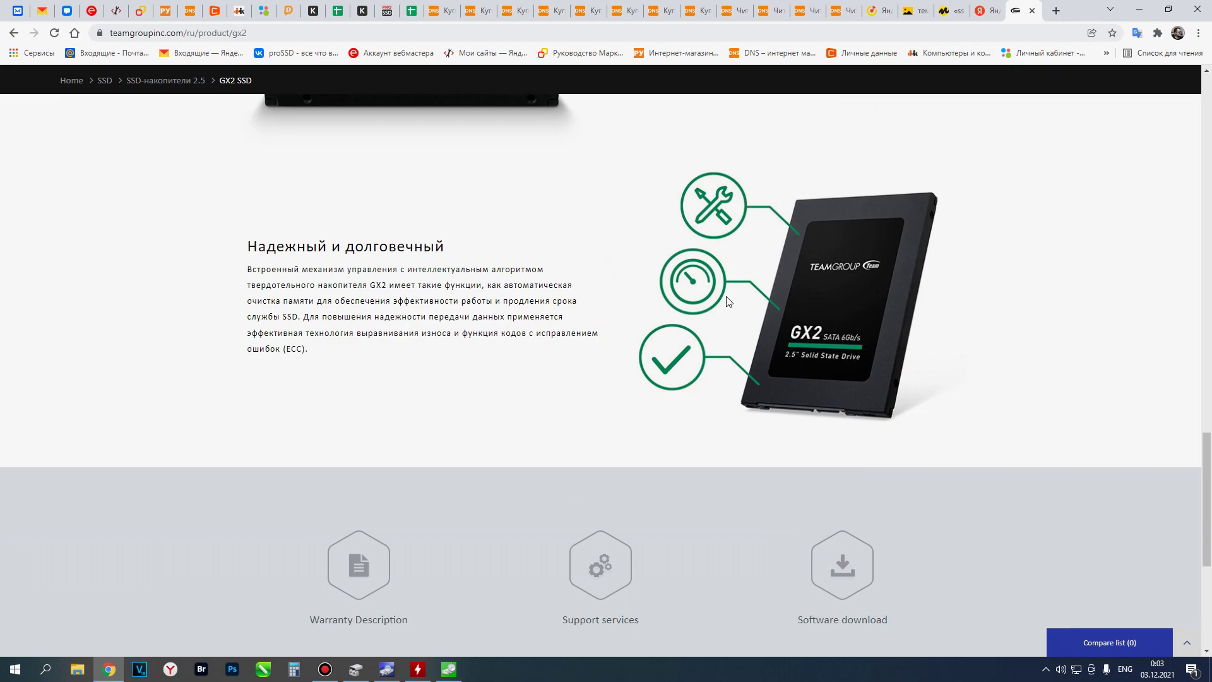
scroll(729, 303, down, 5)
scroll(729, 305, up, 20)
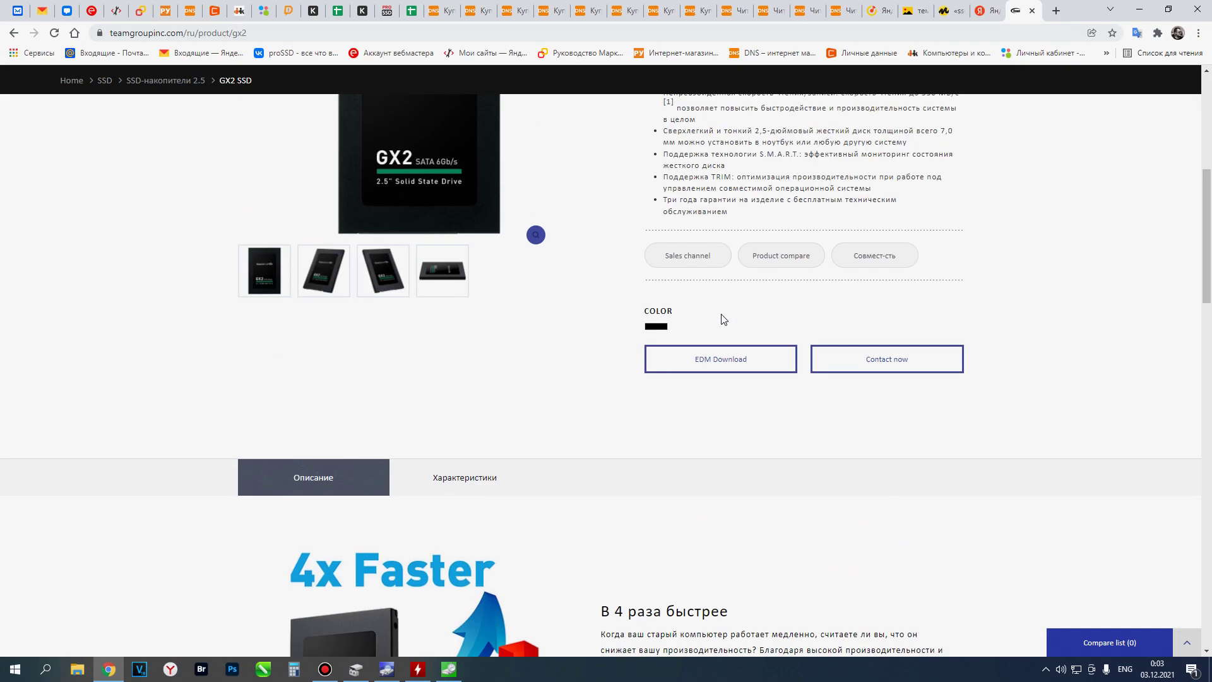
scroll(709, 330, up, 6)
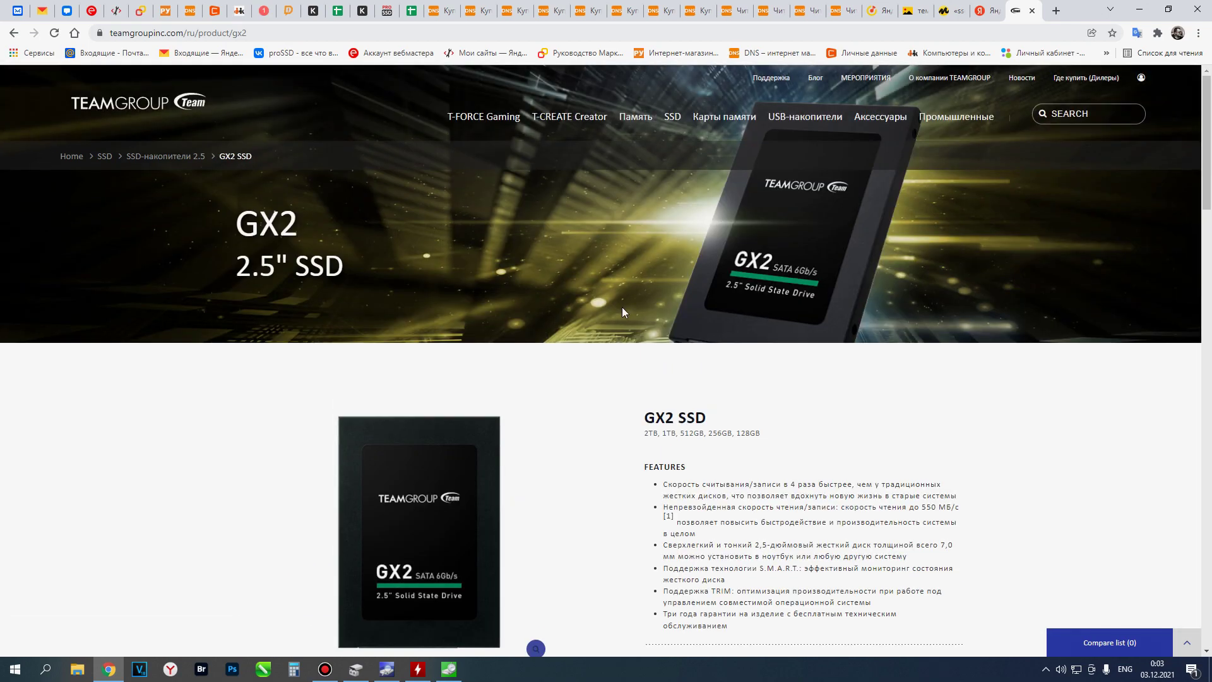
- Show the GX2 SSD's specifications and examine the TBW and performance figures for the 128GB model
scroll(625, 278, down, 2)
scroll(627, 253, down, 4)
click(496, 514)
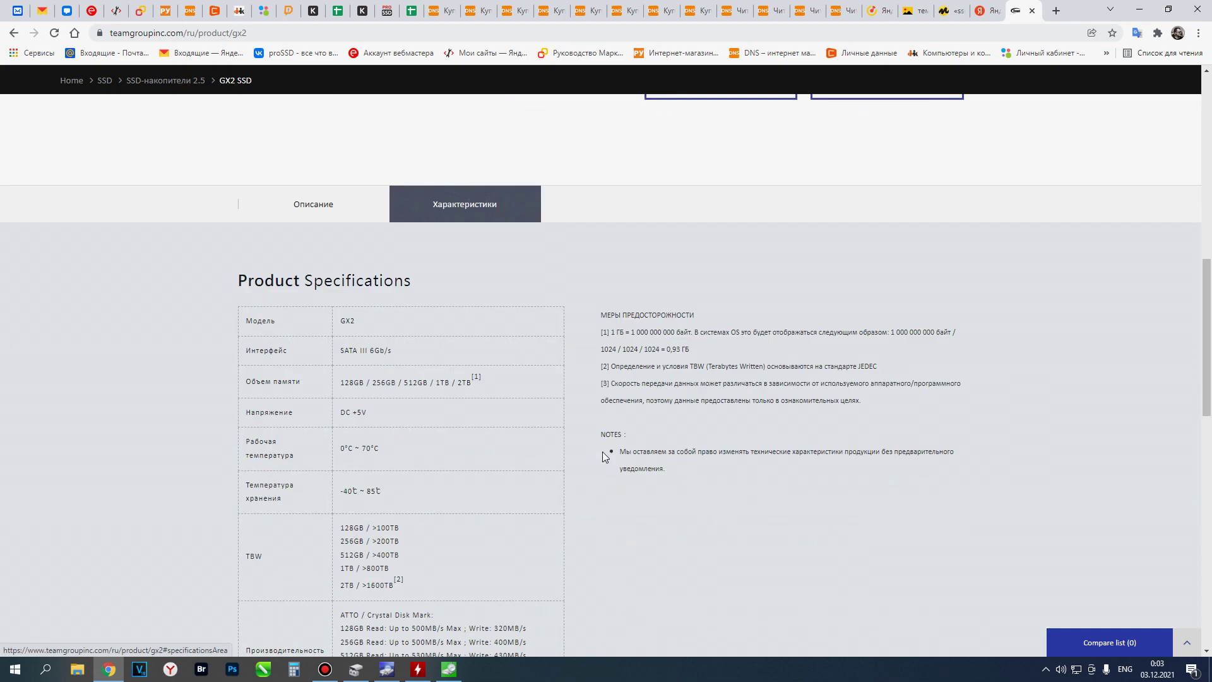
scroll(429, 442, down, 2)
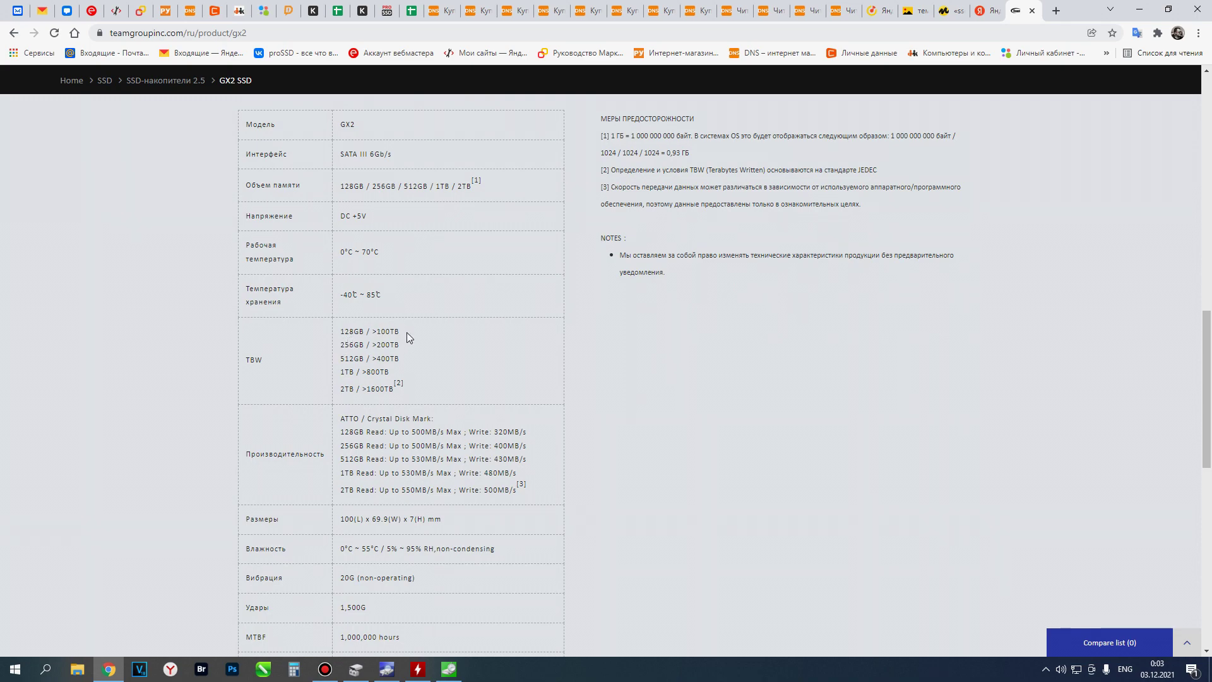
scroll(499, 359, down, 5)
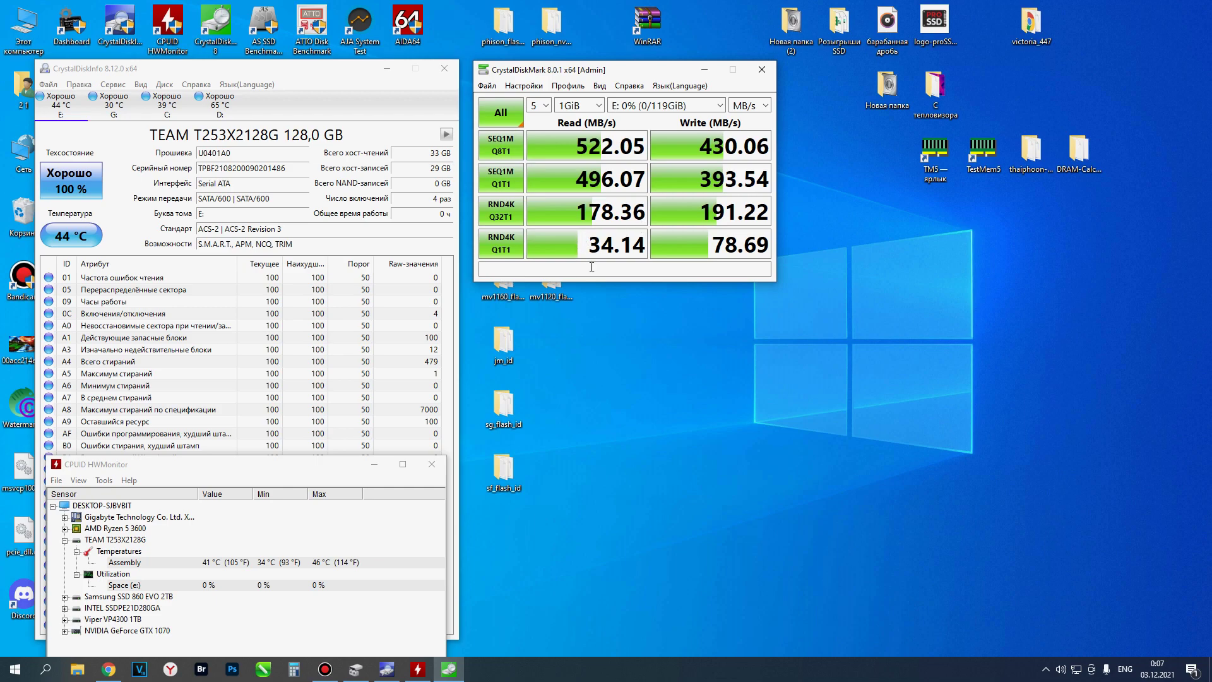
- Launch AS SSD Benchmark, place it below CrystalDiskMark, and run its tests on drive E: TEAM T253X2128G
double_click(263, 25)
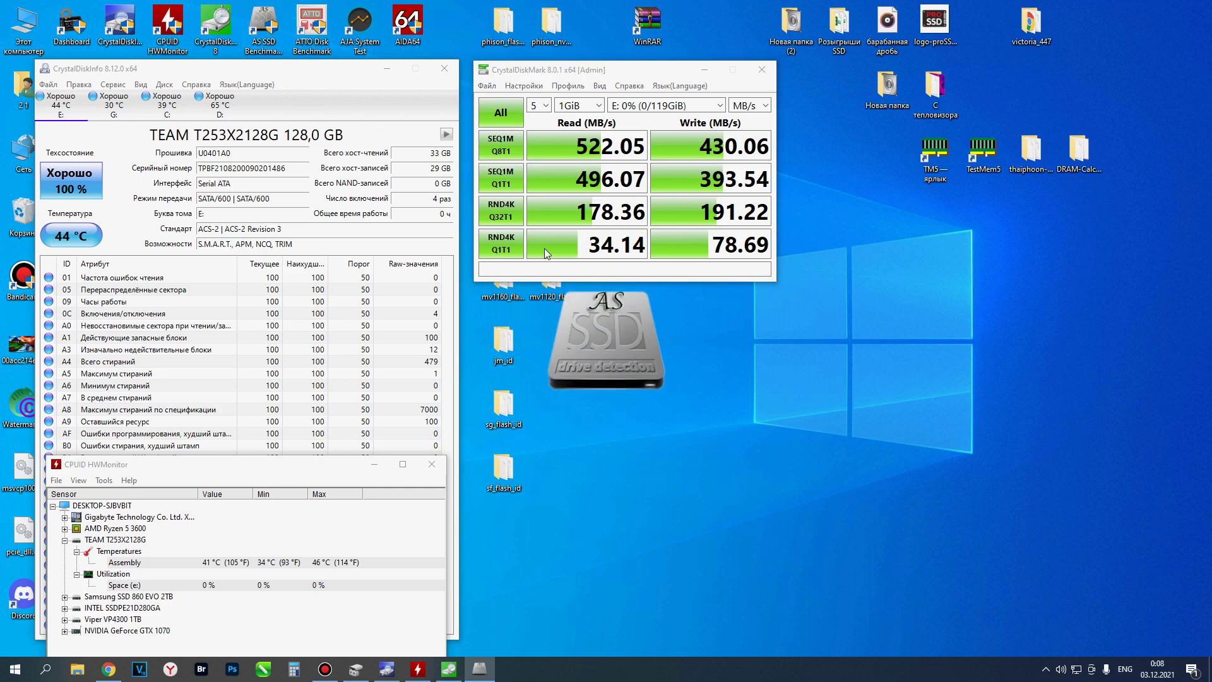
drag(286, 42, 676, 309)
click(576, 335)
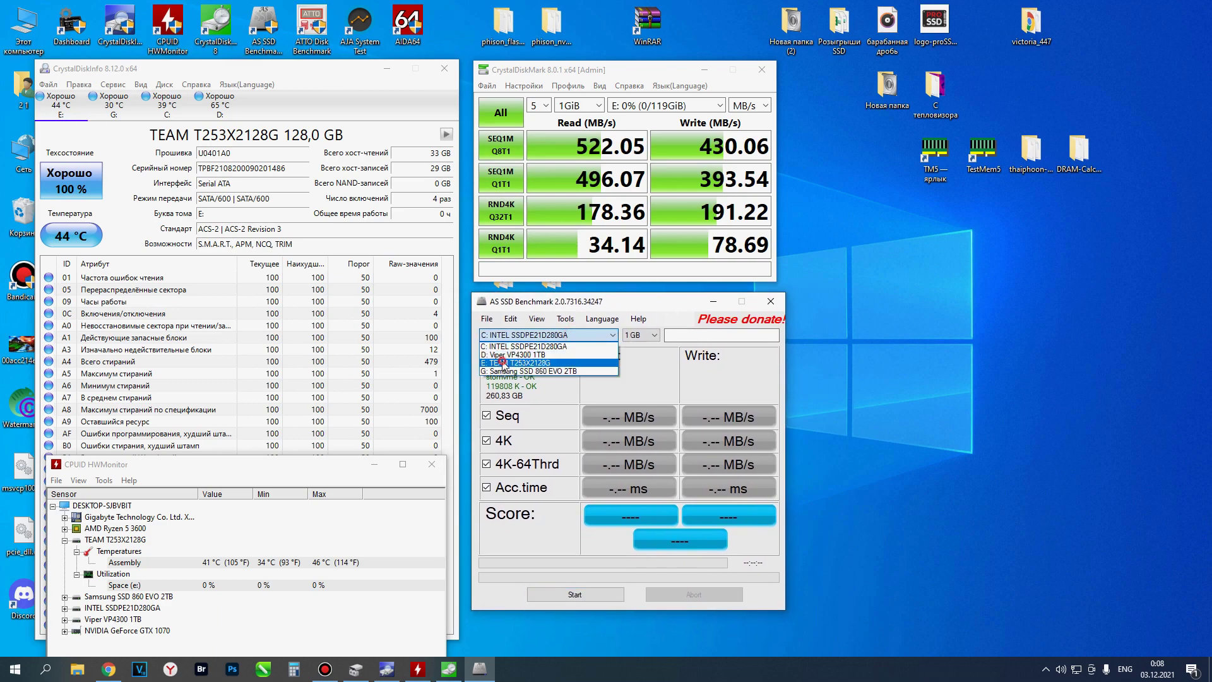
click(502, 361)
click(574, 593)
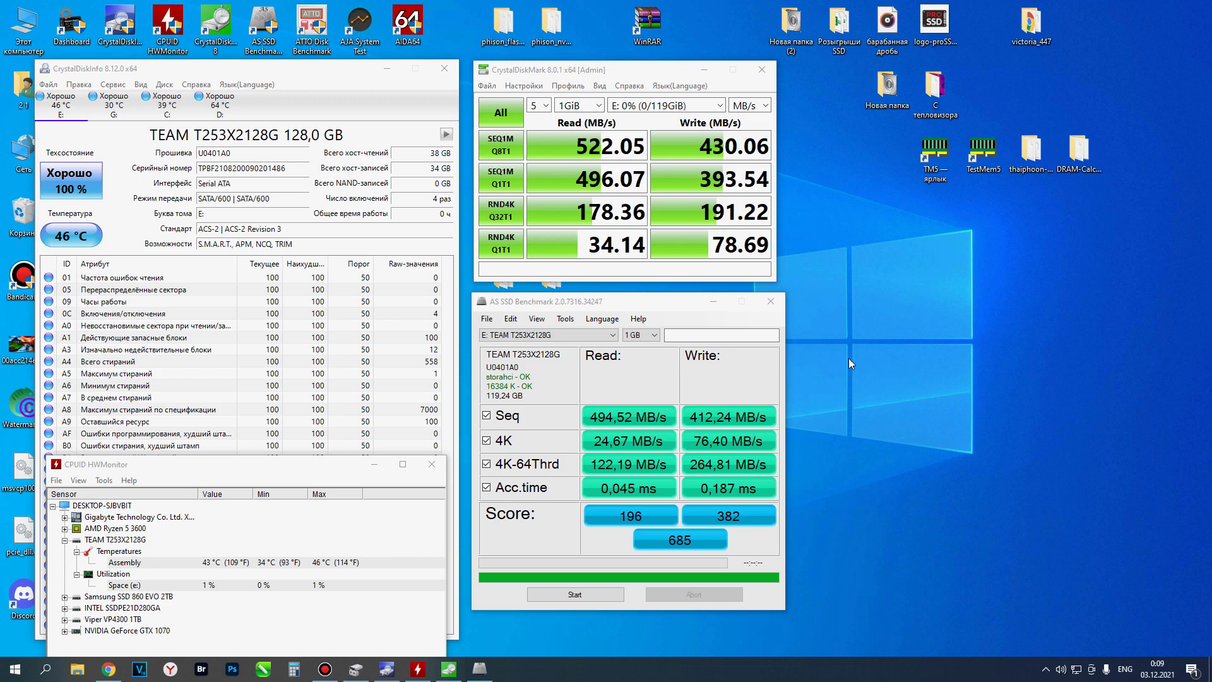
click(661, 302)
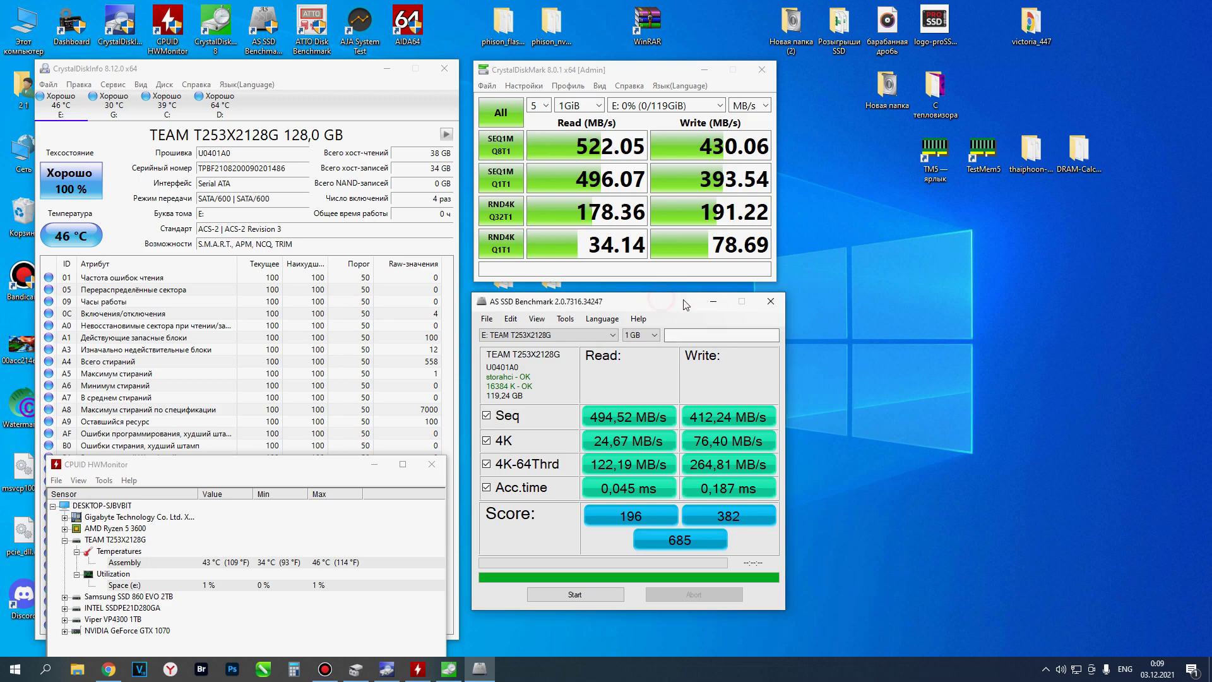
- Launch ATTO Disk Benchmark, place it beside CrystalDiskMark, and run the test on drive (E:) Новый том
double_click(312, 25)
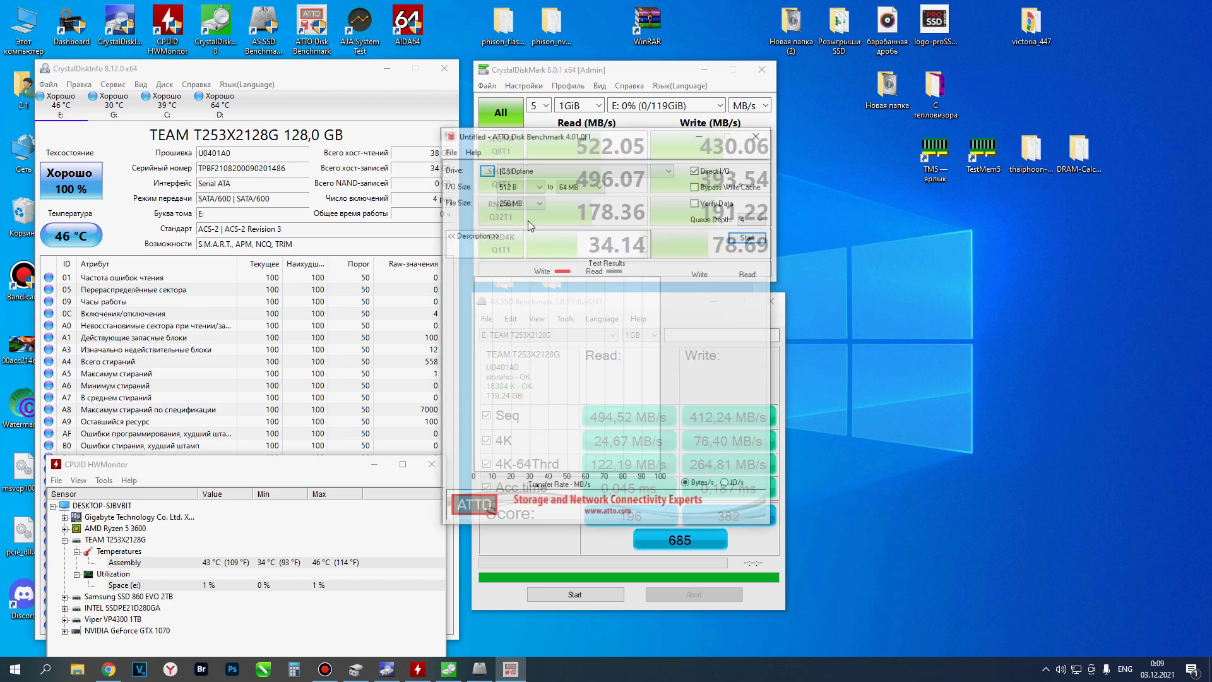
drag(566, 134, 934, 69)
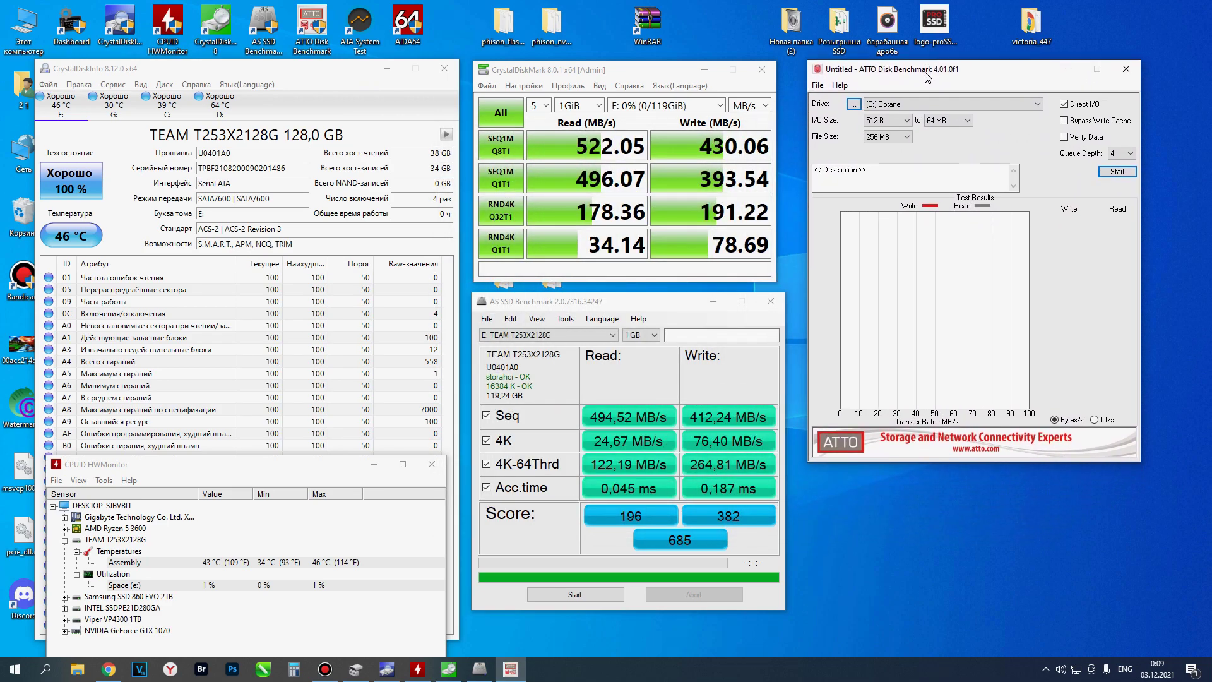
click(904, 106)
click(896, 128)
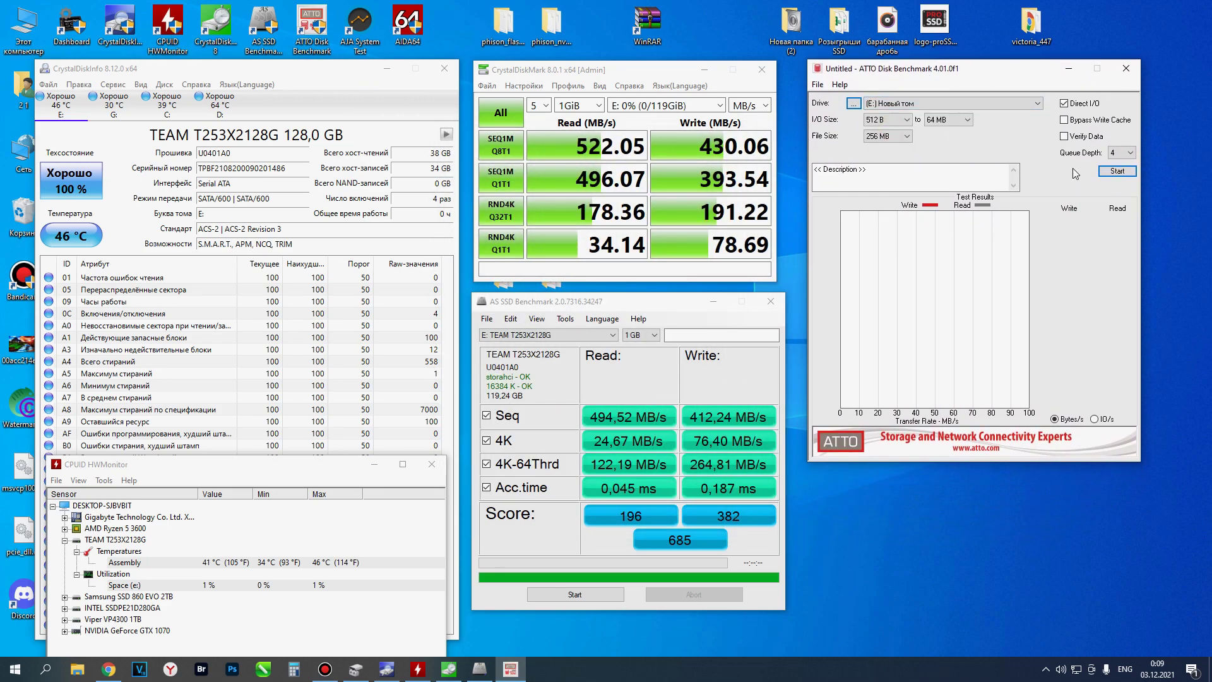
click(1102, 173)
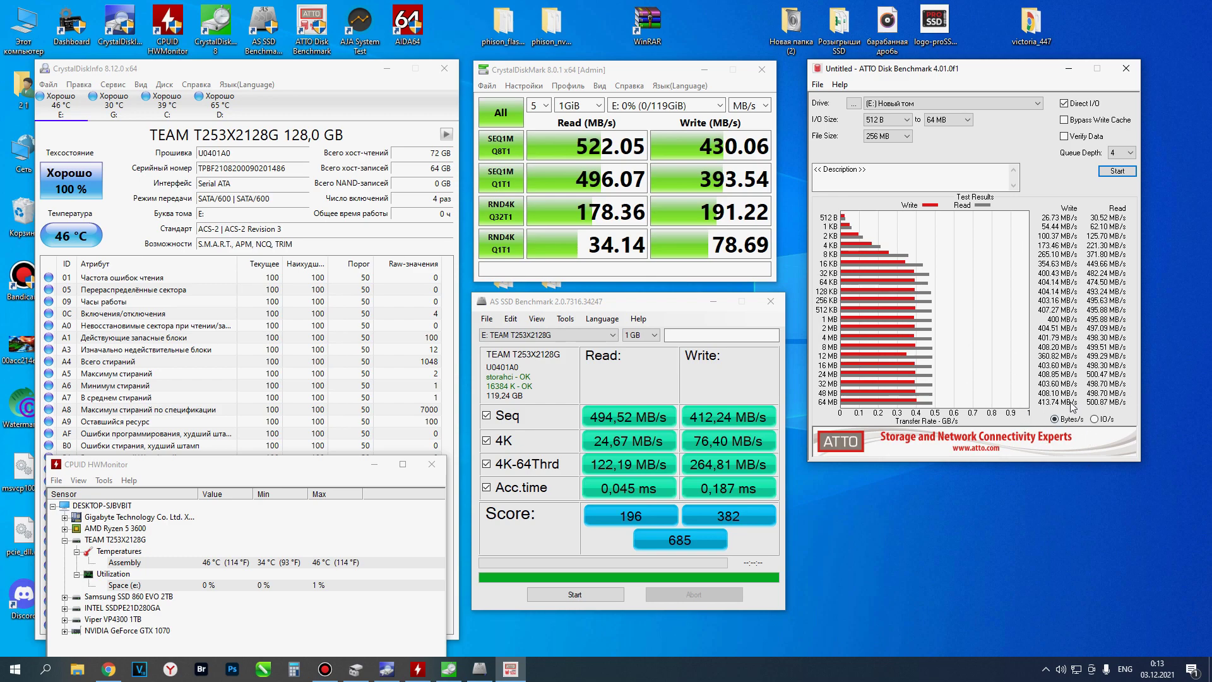
- Run AJA System Test on drive E: with the 1 GB test file, and close the program
double_click(360, 26)
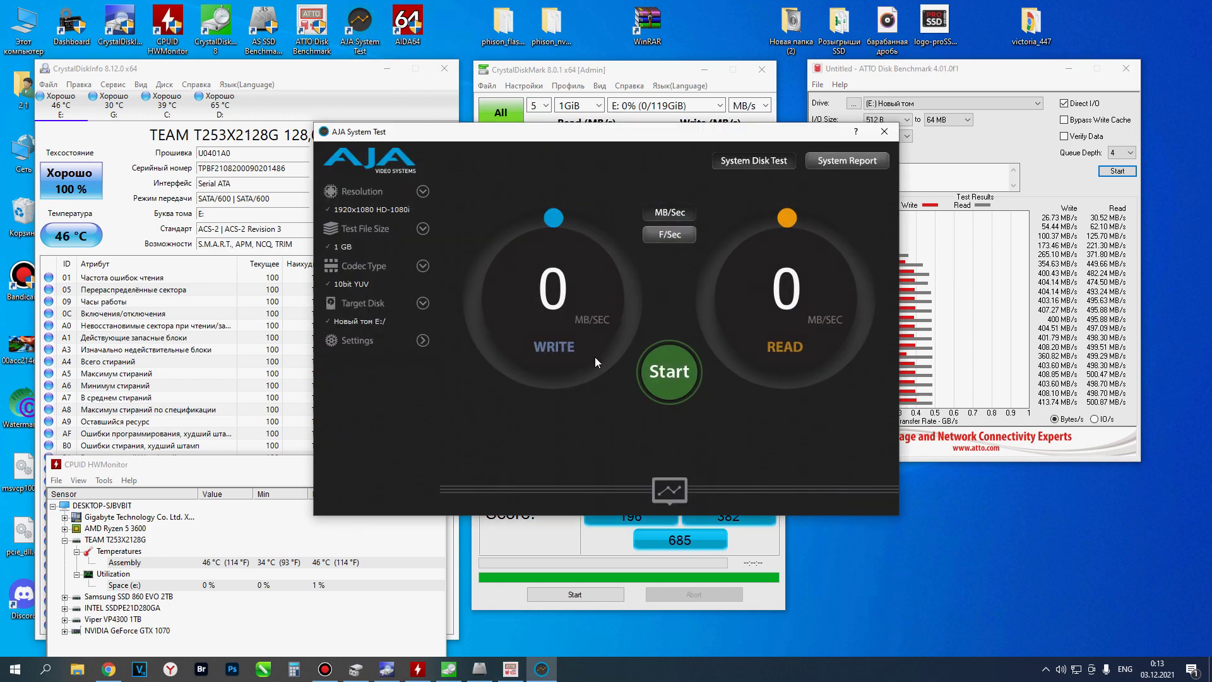
click(670, 376)
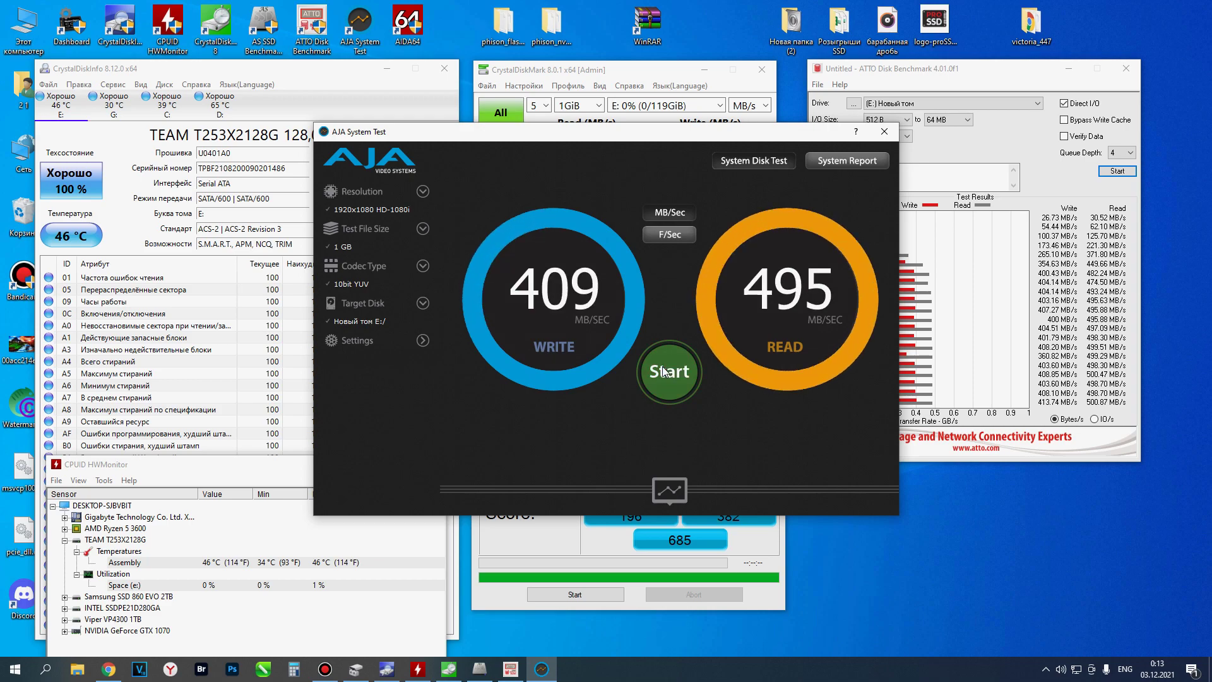
click(884, 131)
- Minimize the ATTO Disk Benchmark, CrystalDiskMark and AS SSD Benchmark windows
click(1069, 68)
click(705, 69)
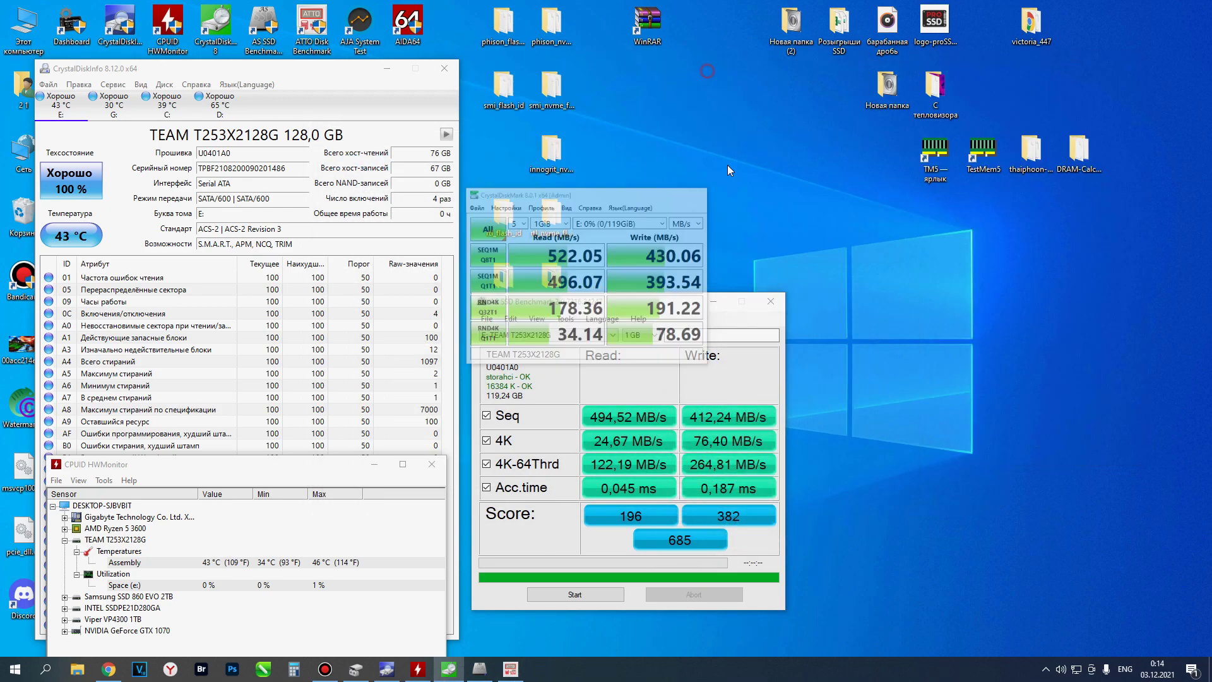
click(713, 302)
- Open the drive properties of Новый том (E:) from the computer's drive list
double_click(36, 29)
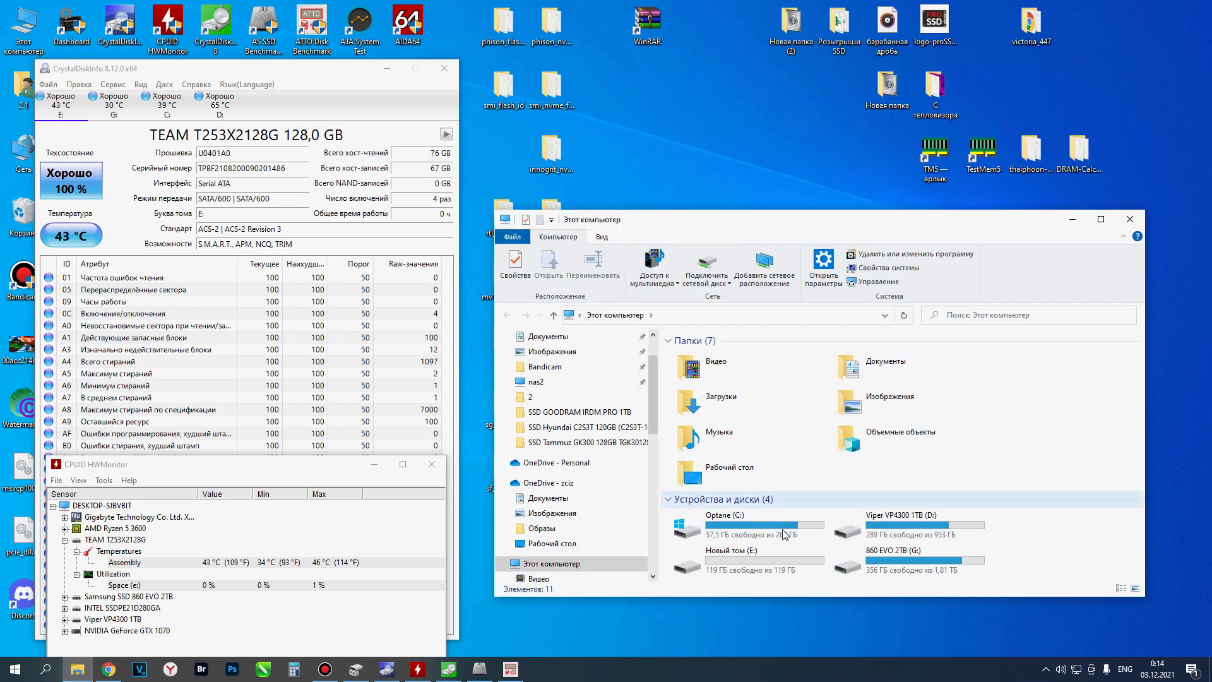
double_click(745, 558)
right_click(783, 367)
click(821, 609)
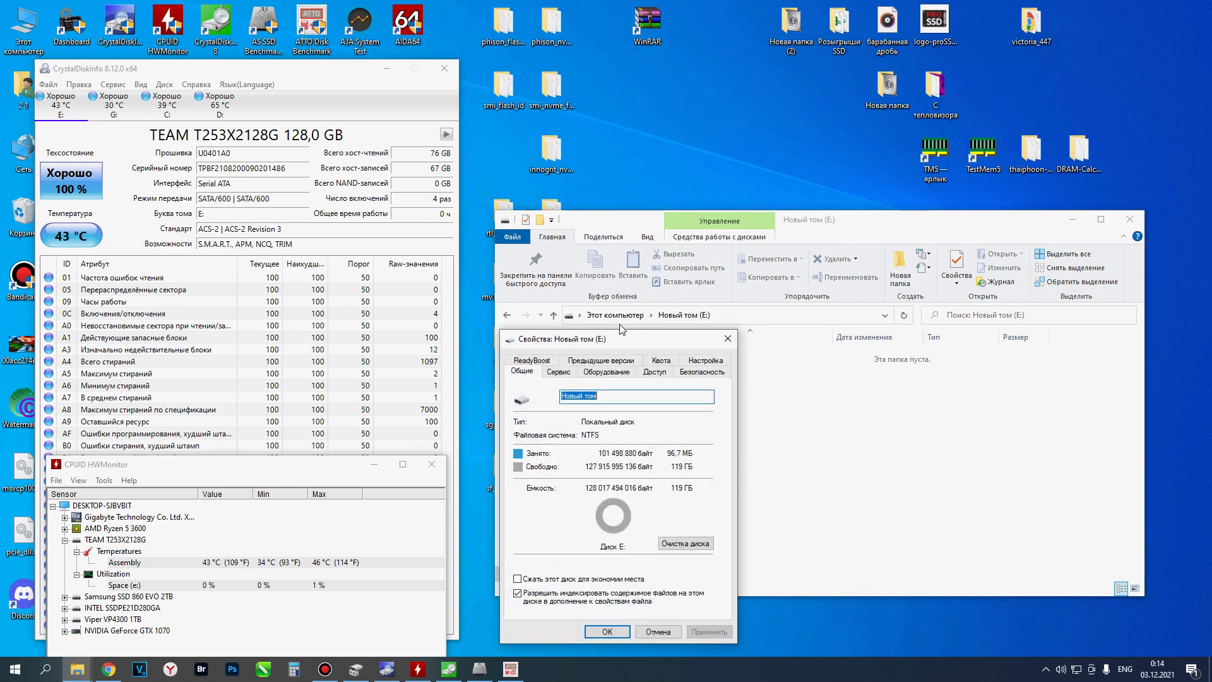
- Optimize drive Новый том (E:) with the Windows drive optimization tool, and close the tool and the drive properties
click(557, 372)
click(683, 496)
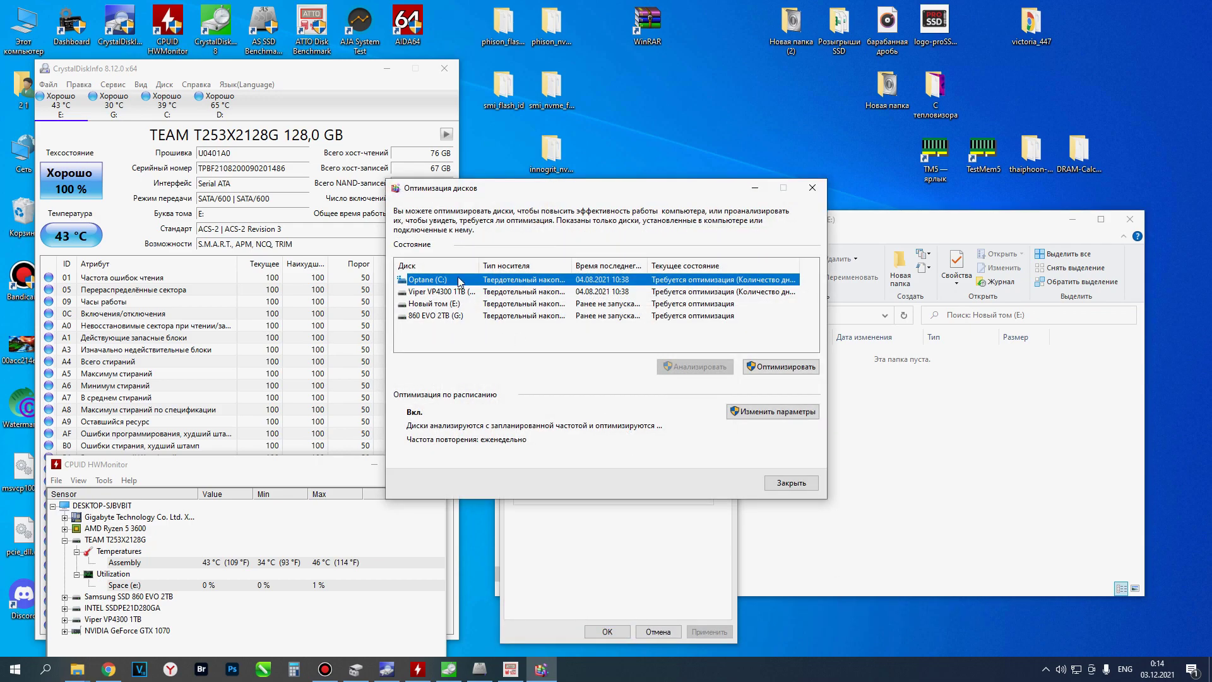
click(451, 304)
click(752, 368)
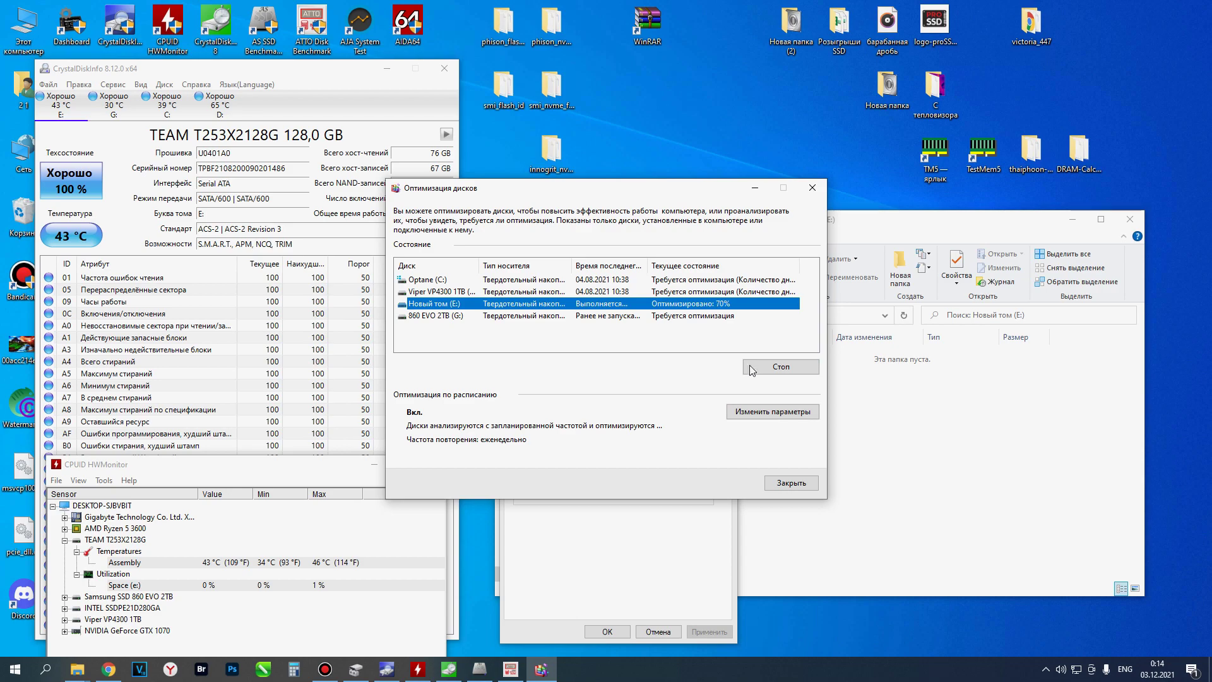
click(813, 191)
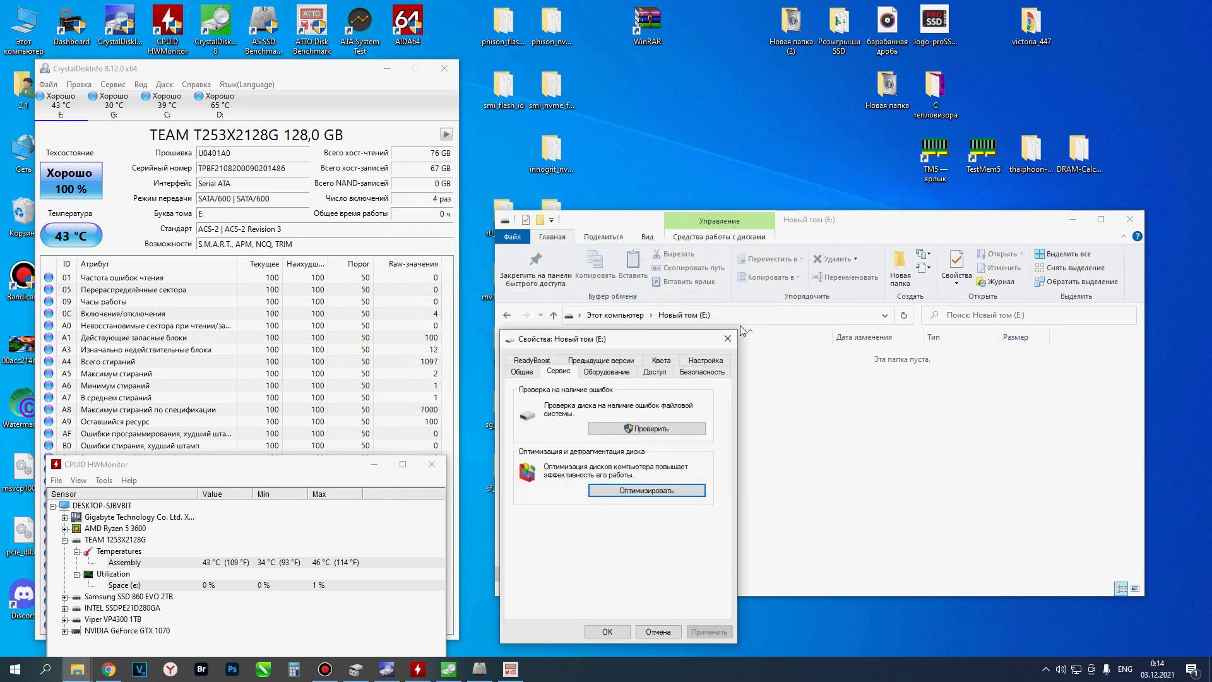
click(606, 631)
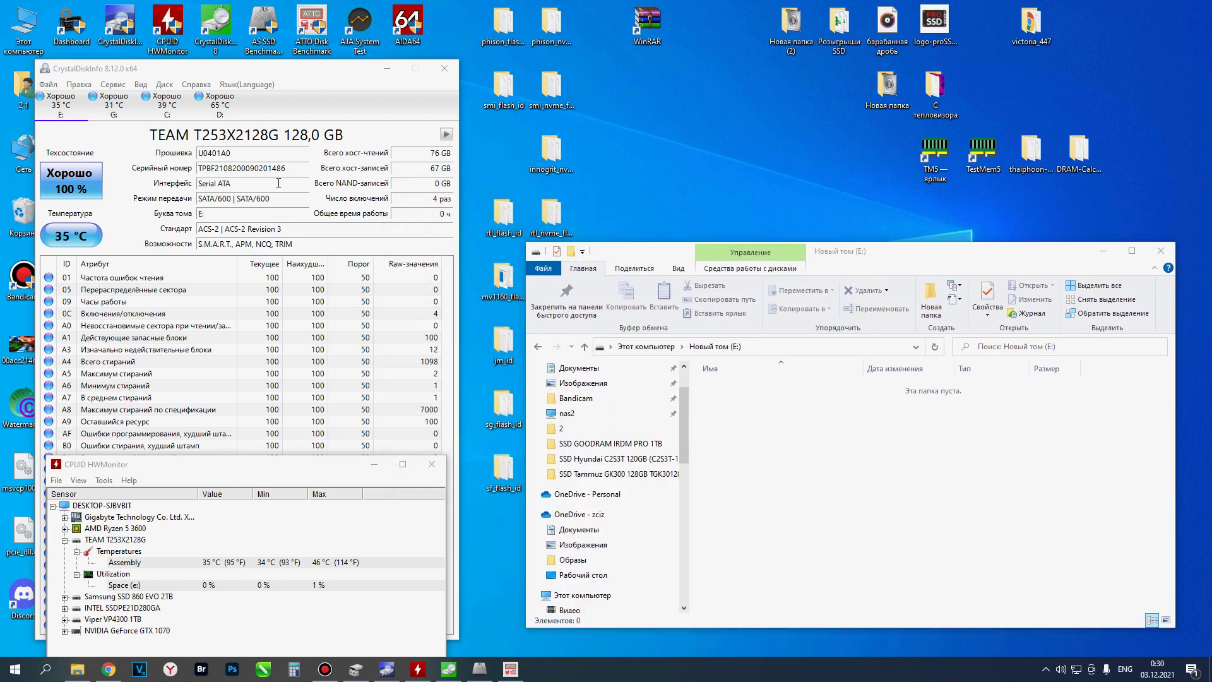
- Copy the RENDER-100 folder from Viper VP4300 1TB (D:) to Новый том (E:), and place the copy progress window over the destination folder
double_click(23, 25)
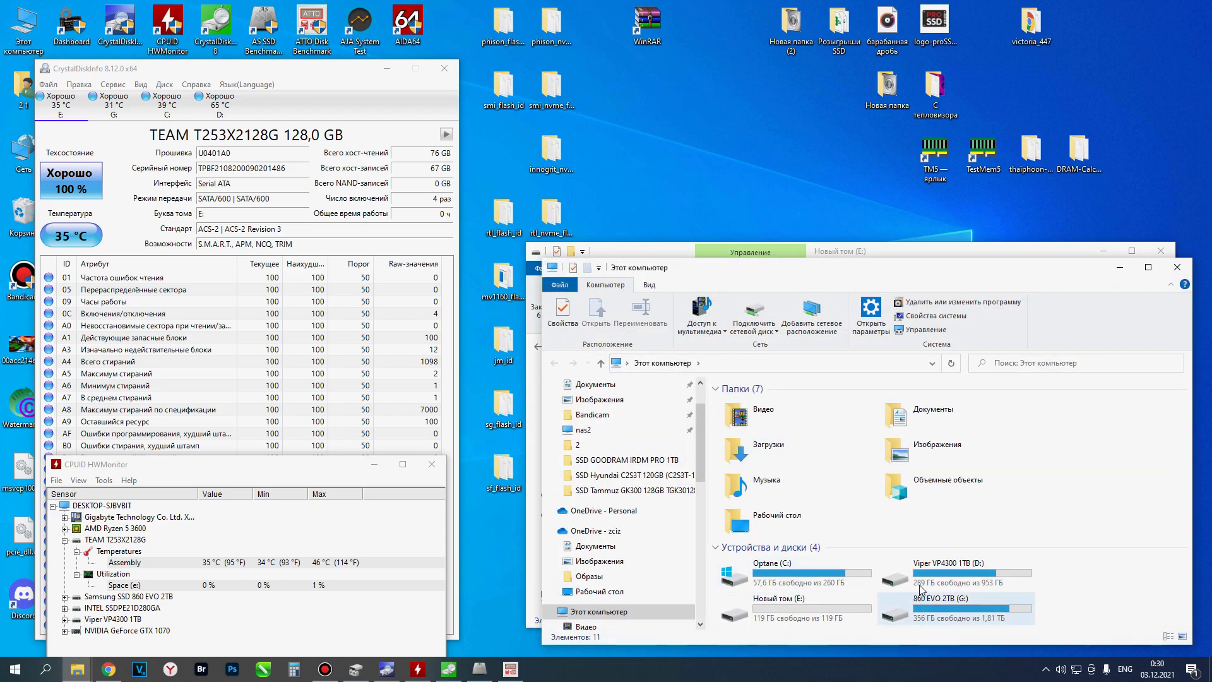
double_click(940, 568)
scroll(779, 581, down, 10)
click(775, 595)
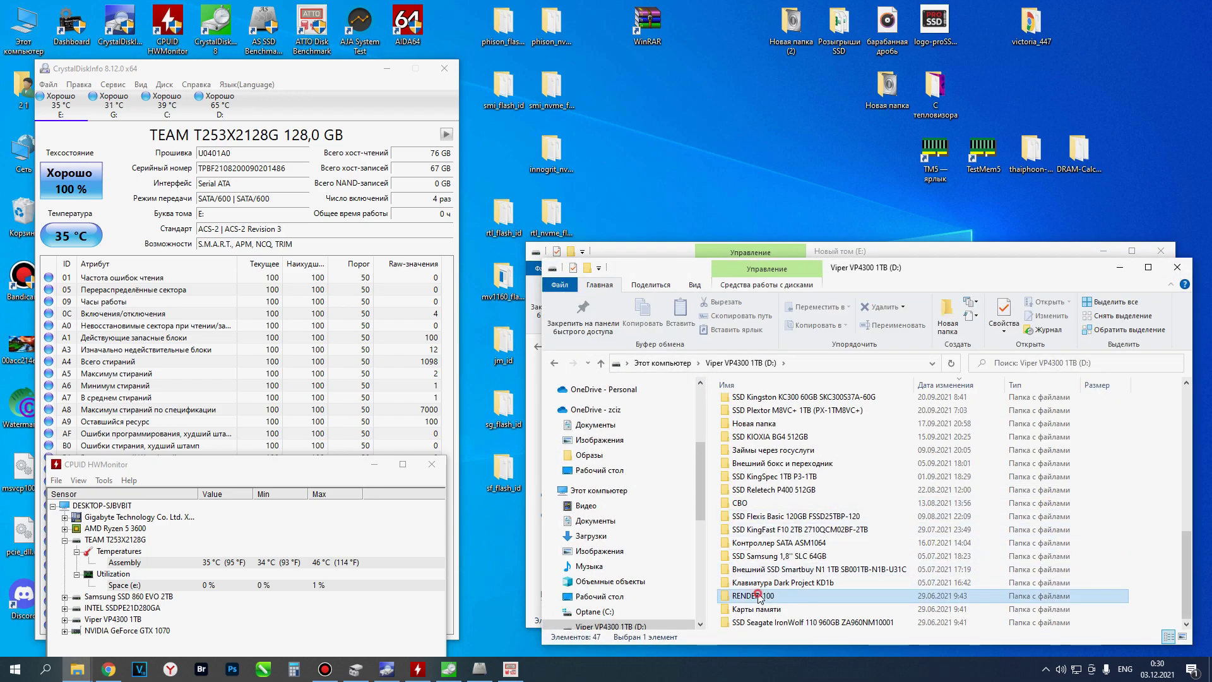
click(1177, 270)
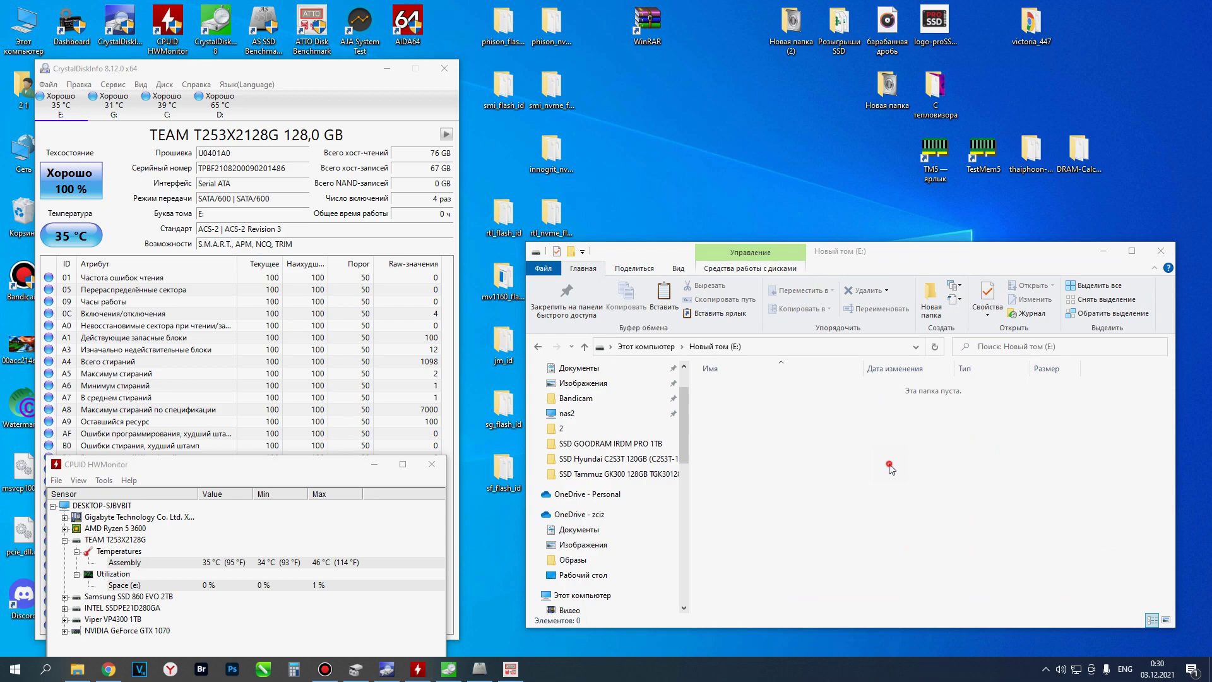
key(ctrl+v)
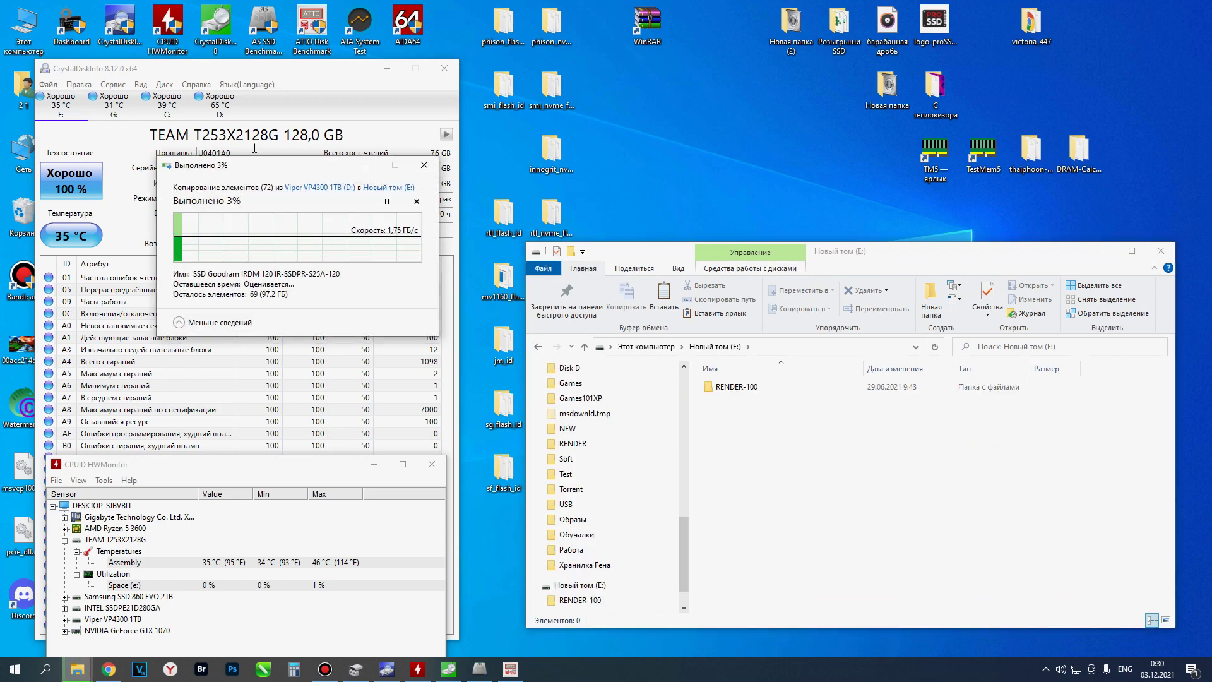
drag(288, 171, 983, 431)
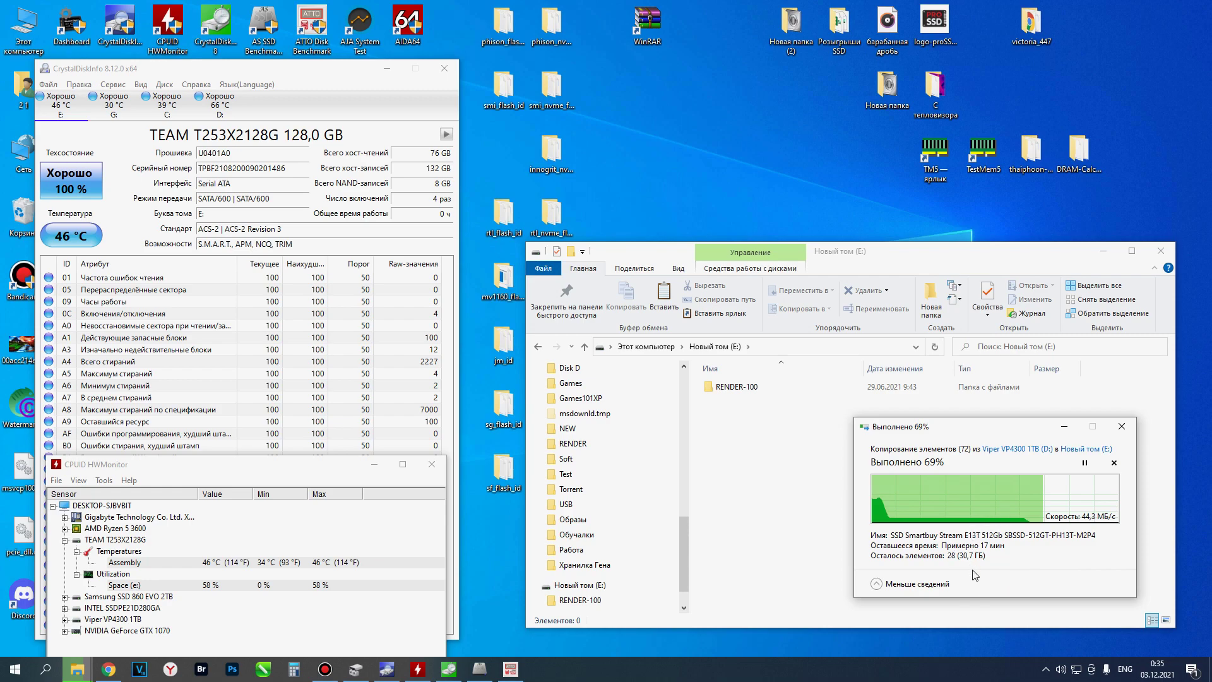
- Cancel the copy to drive E: and delete the RENDER-100 folder there
click(1122, 426)
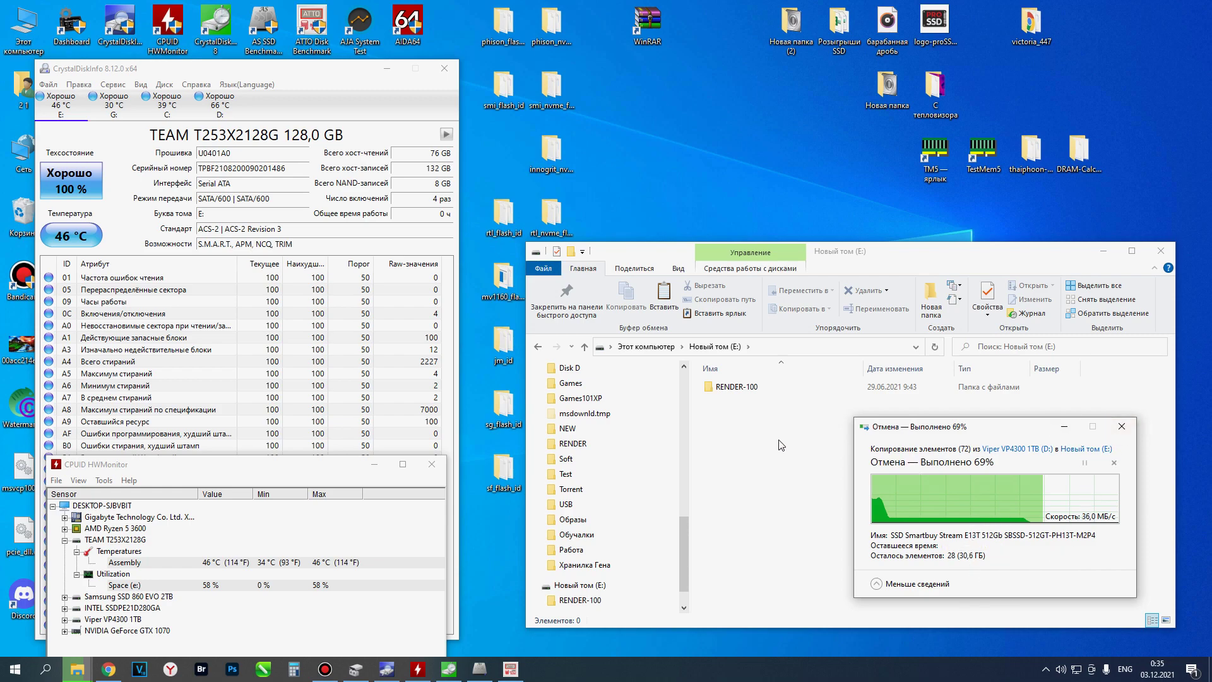
click(731, 389)
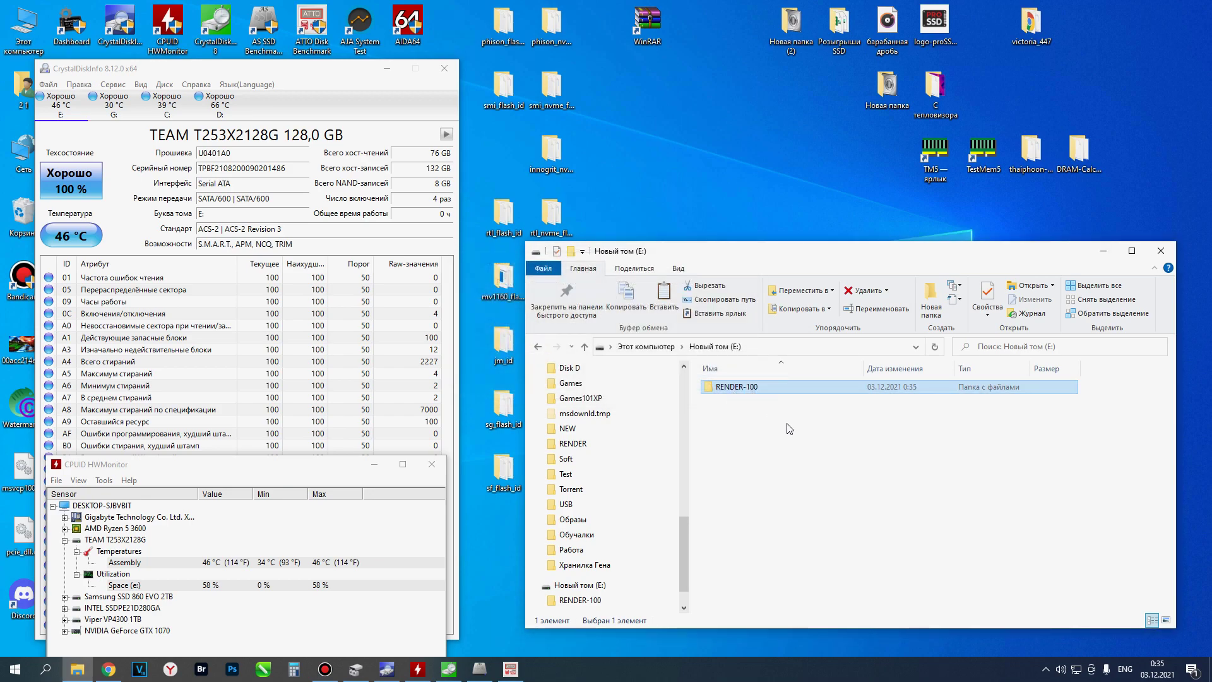
key(Delete)
- Open the properties of drive E: and start optimizing Новый том (E:) again after the copy test
right_click(867, 436)
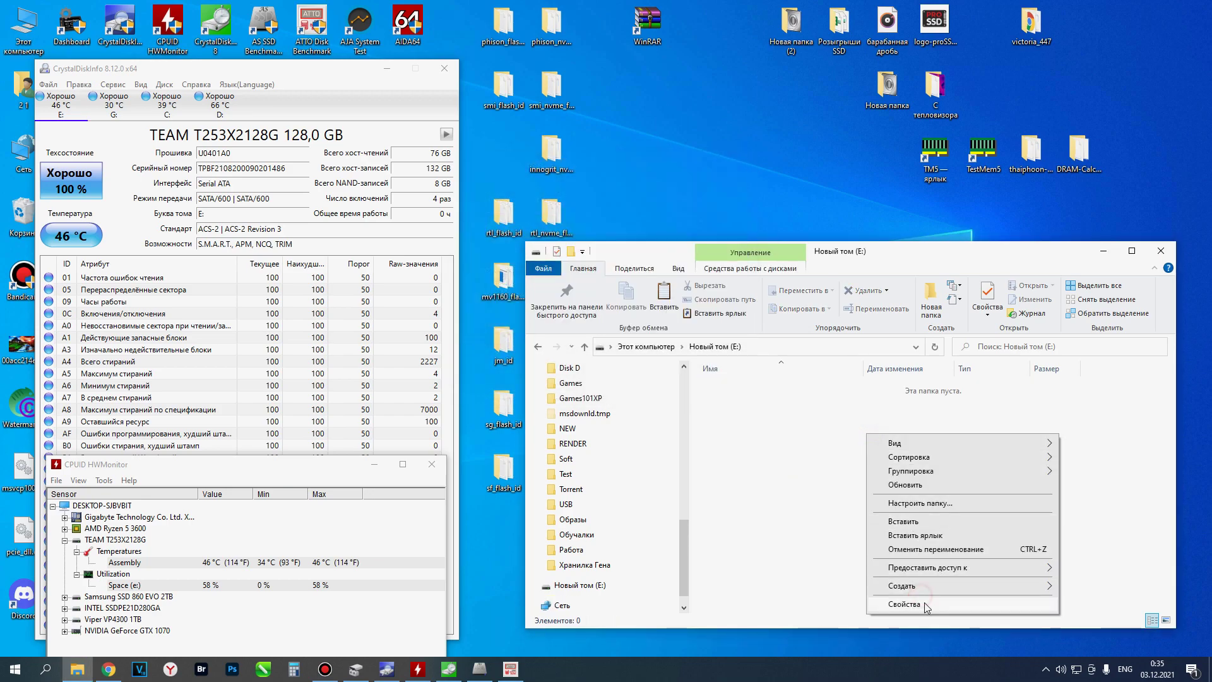
click(925, 605)
click(589, 377)
click(670, 495)
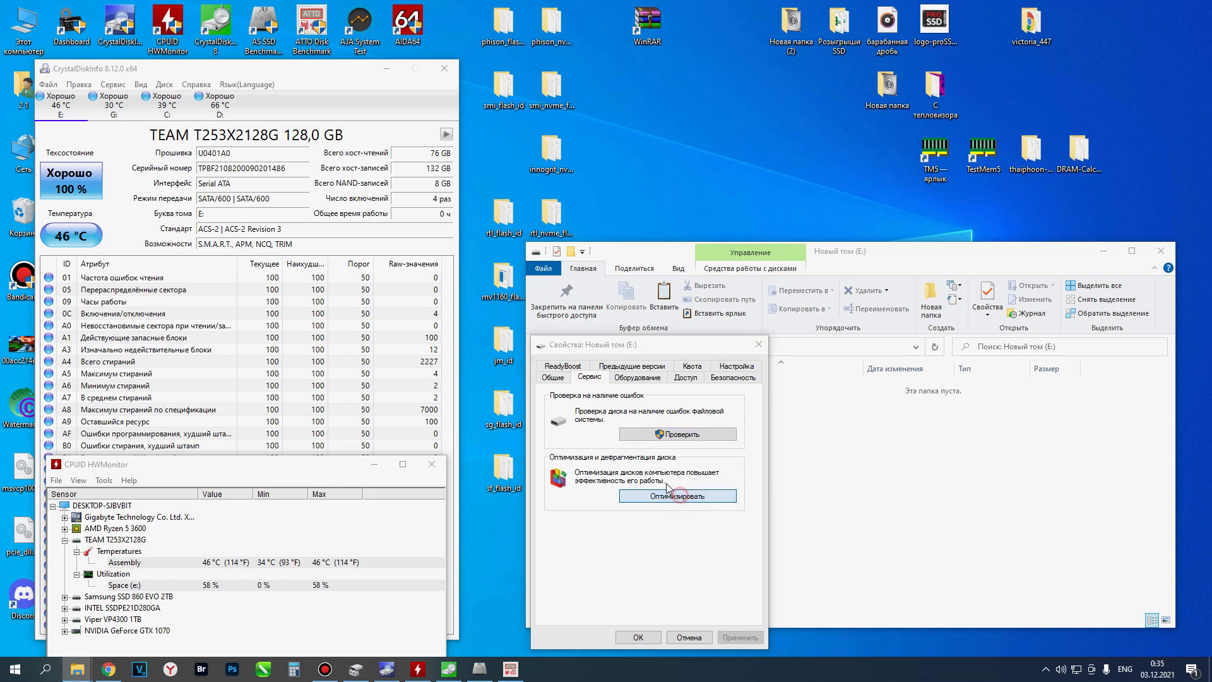
click(472, 304)
click(767, 372)
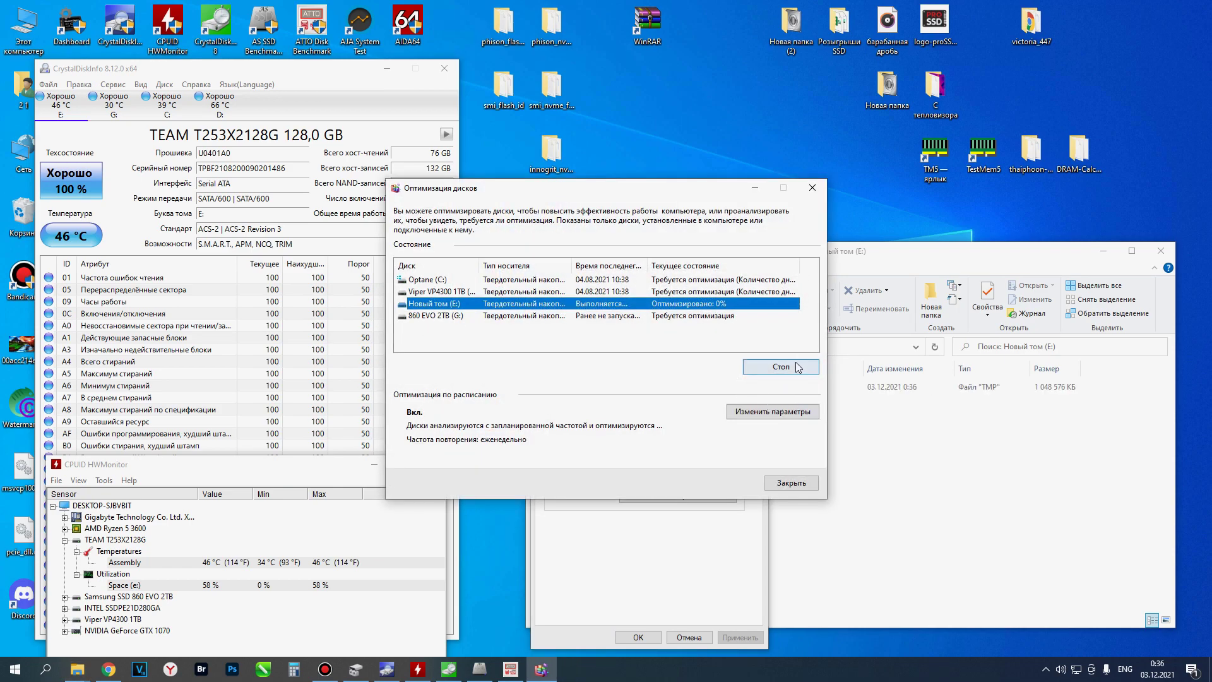
- Launch AIDA64 Extreme and check the TEAM T253X2128G temperature among the computer's sensor readings
click(410, 19)
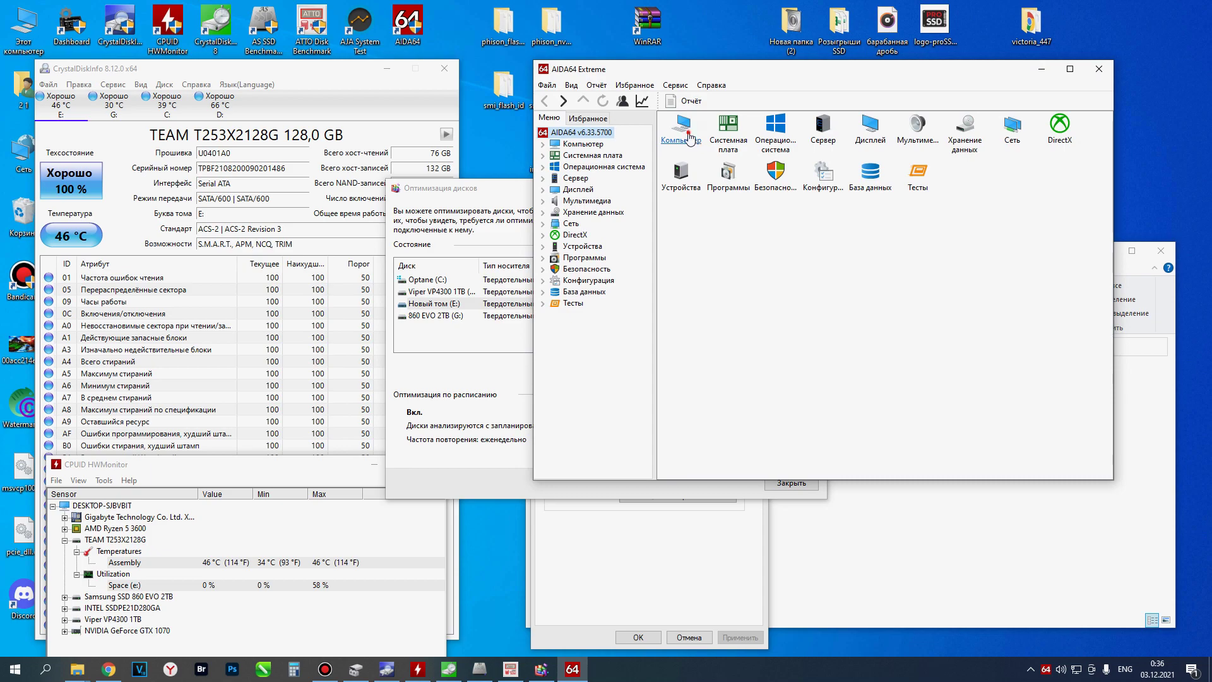
double_click(680, 126)
click(1021, 131)
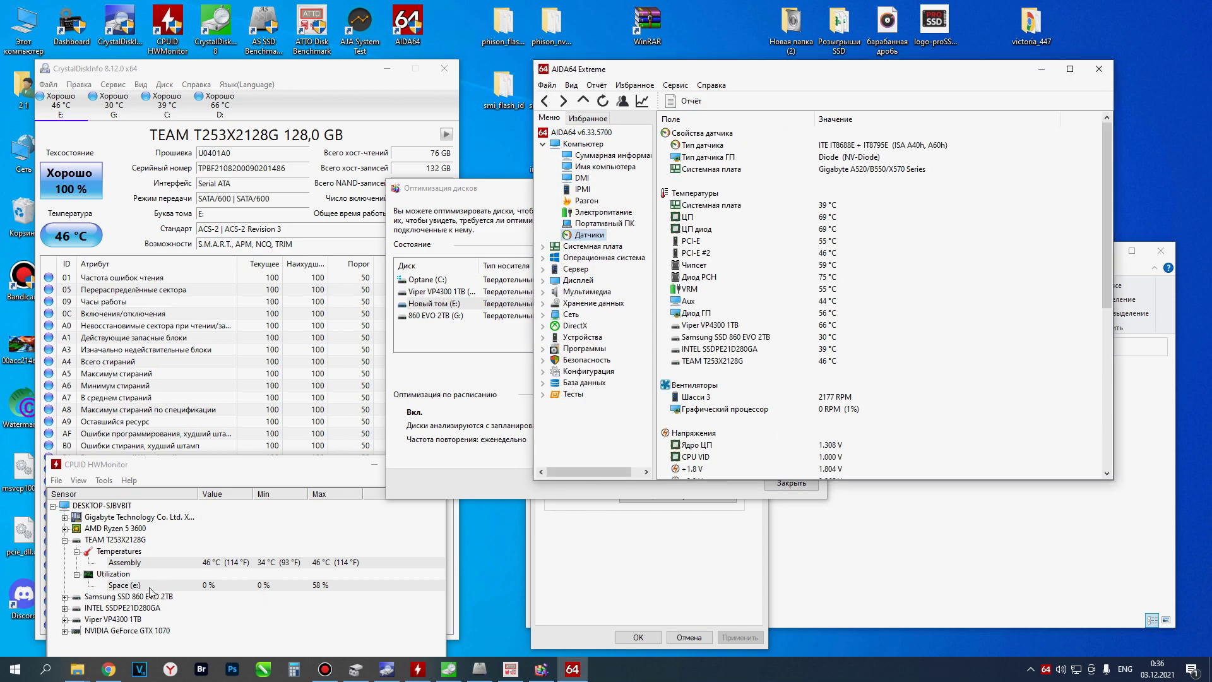
click(701, 362)
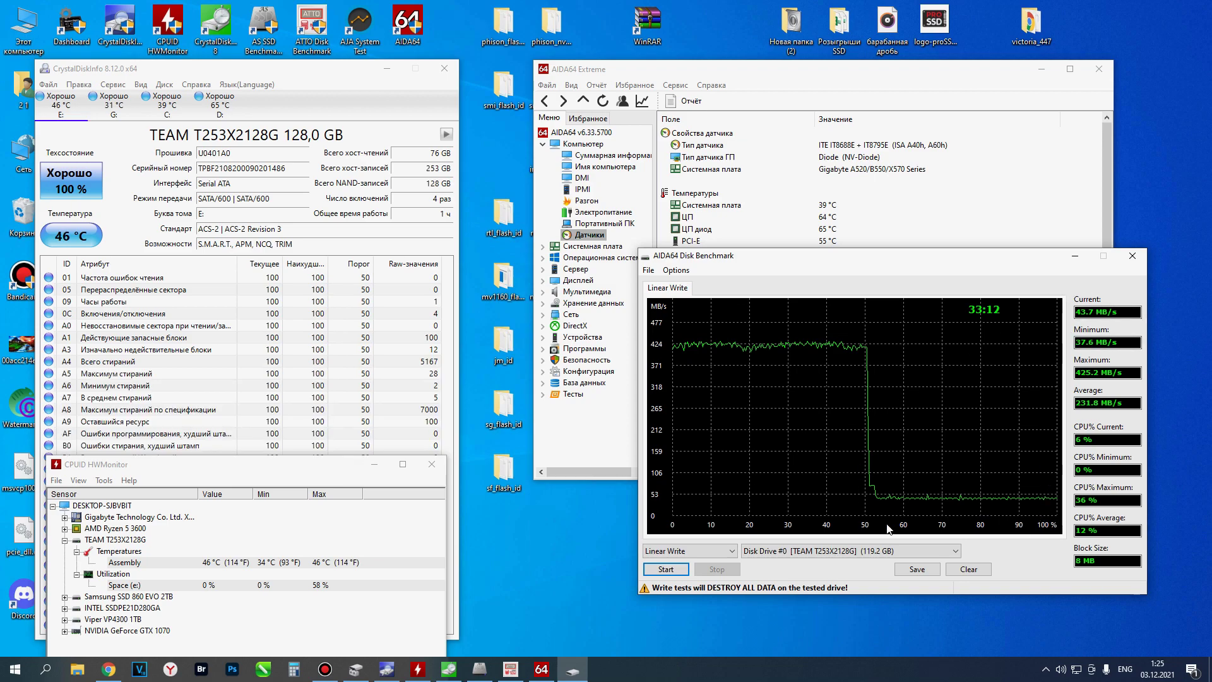
- Minimize the AIDA64 Disk Benchmark and AIDA64 Extreme windows to clear the desktop
click(1075, 256)
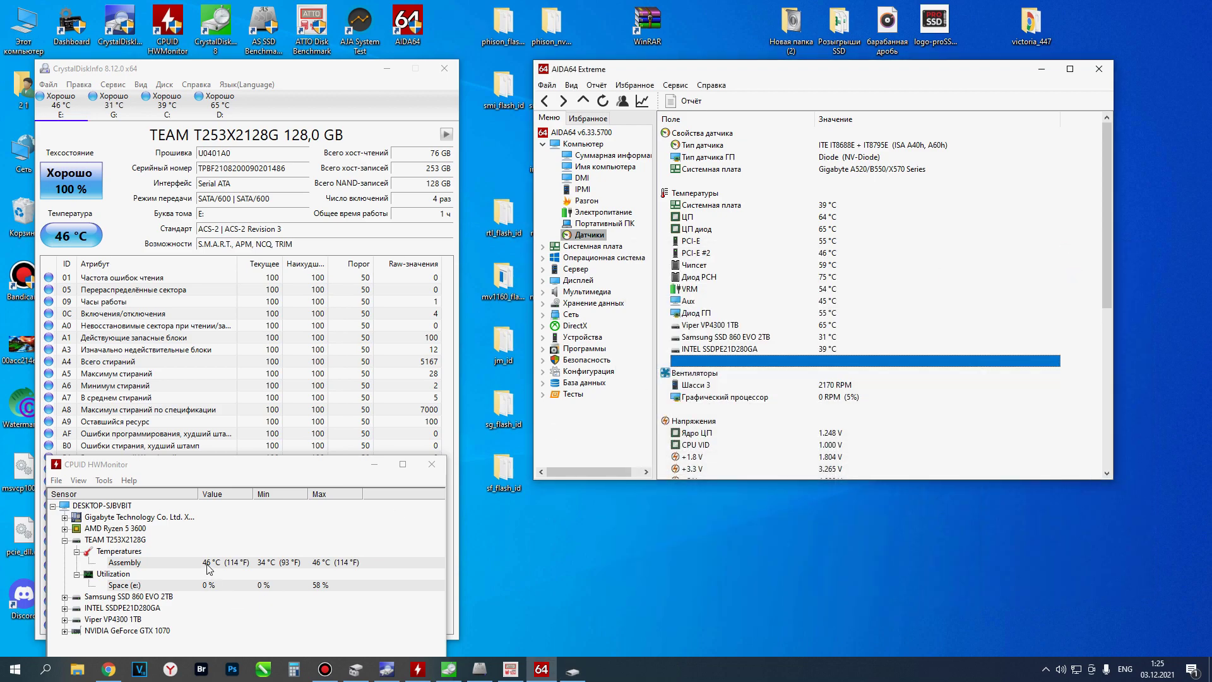
click(1041, 68)
double_click(558, 94)
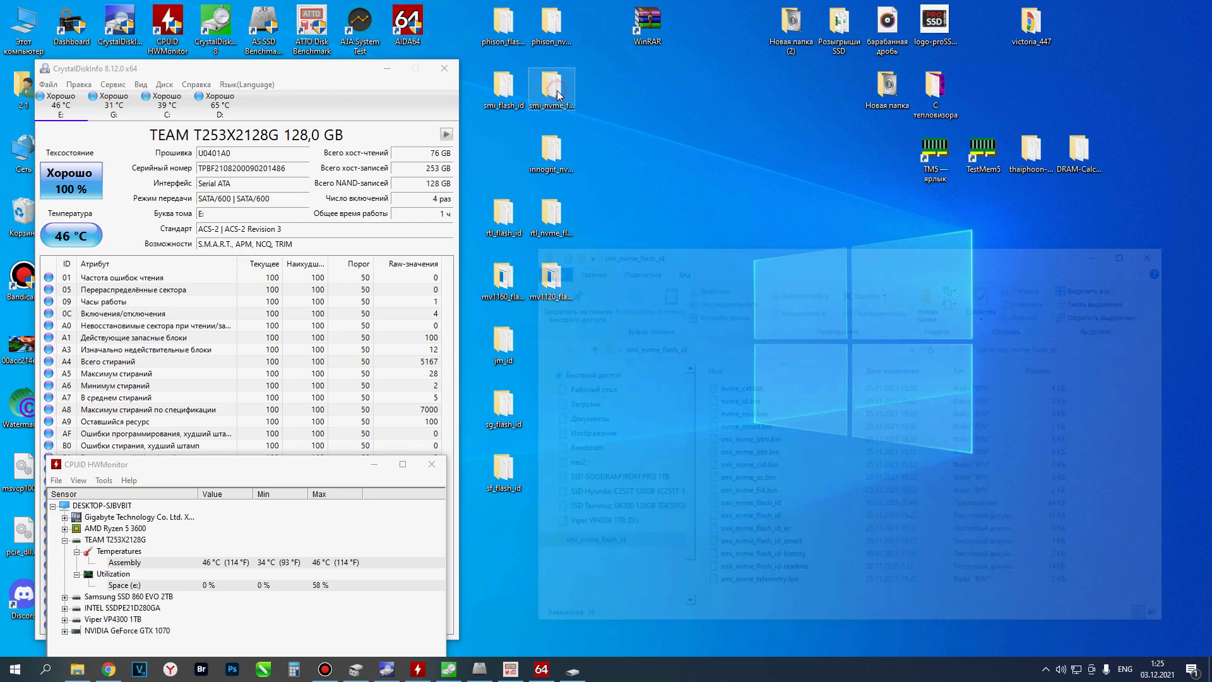
click(1165, 248)
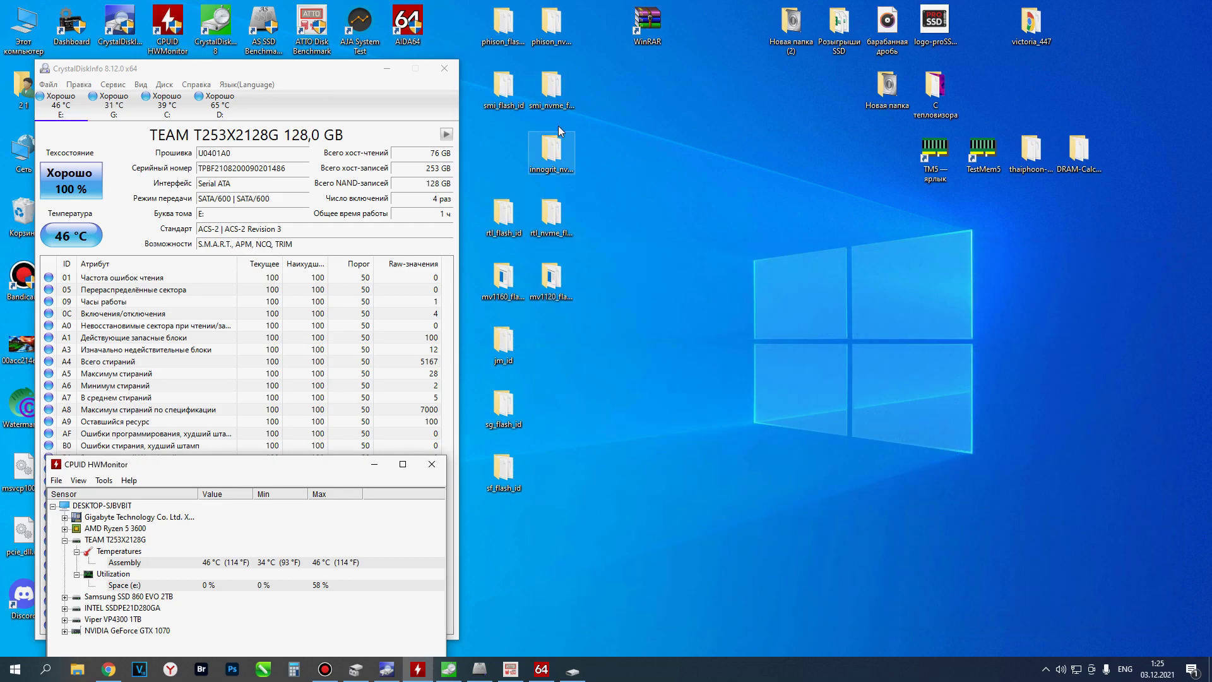
- Run smi_flash_id_ata from the smi_flash_id desktop folder and generate the flash report for drive number 0
double_click(503, 85)
double_click(740, 536)
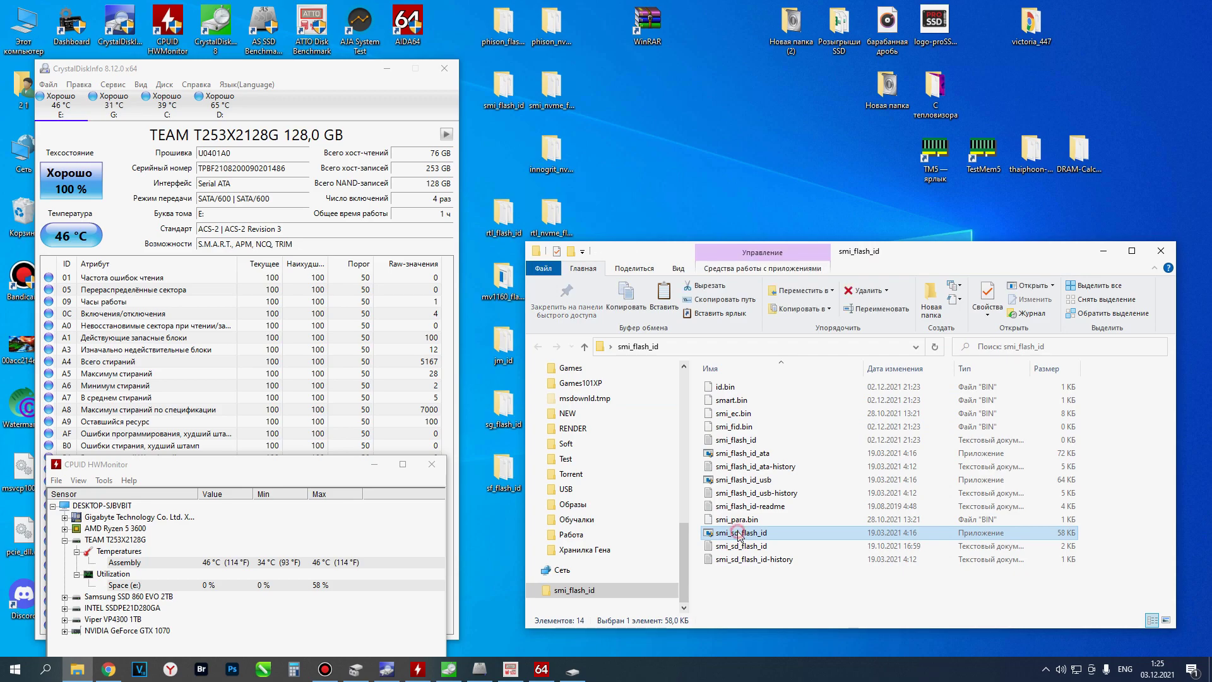
double_click(739, 453)
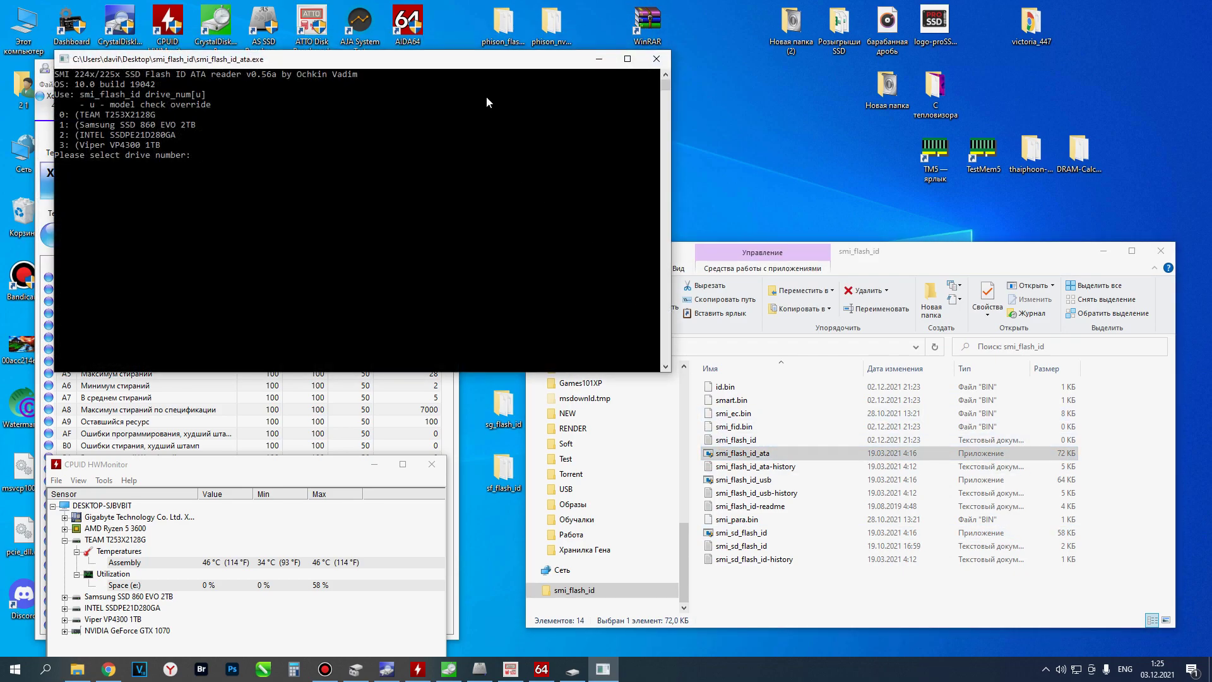
text(0)
key(Return)
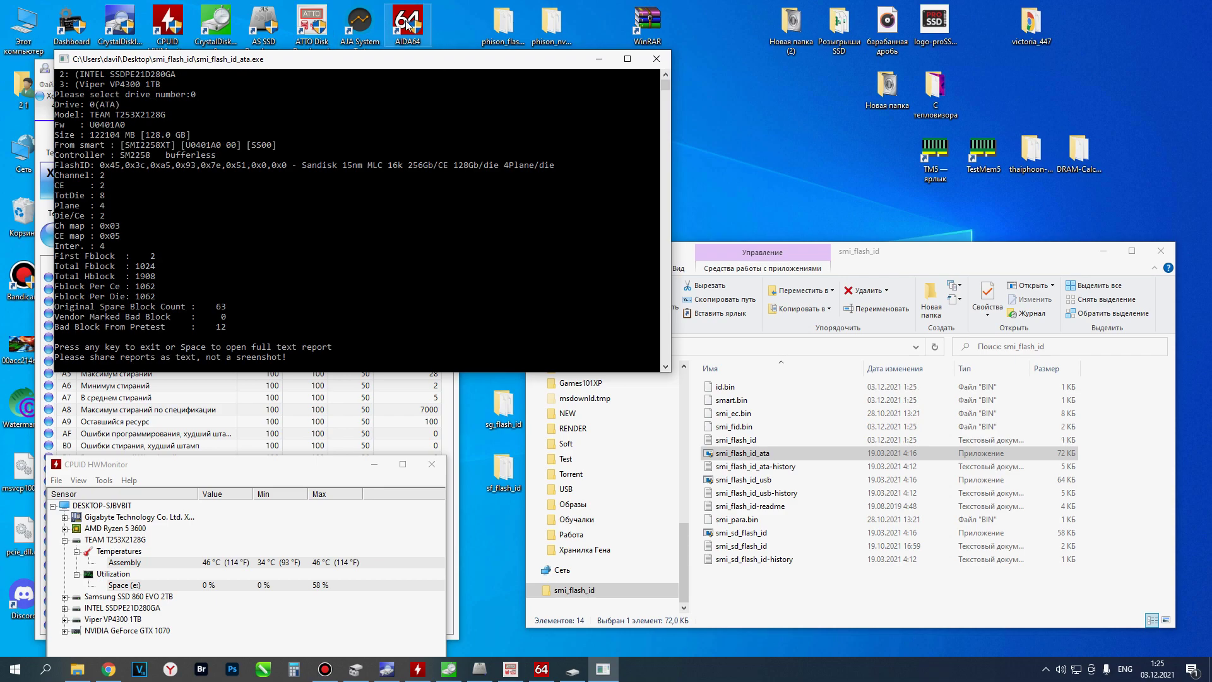
- Place the flash report console beside CrystalDiskInfo, check the AIDA64 Disk Benchmark write graph, and fit the console's height to the full report
drag(396, 61, 859, 100)
drag(804, 412, 812, 579)
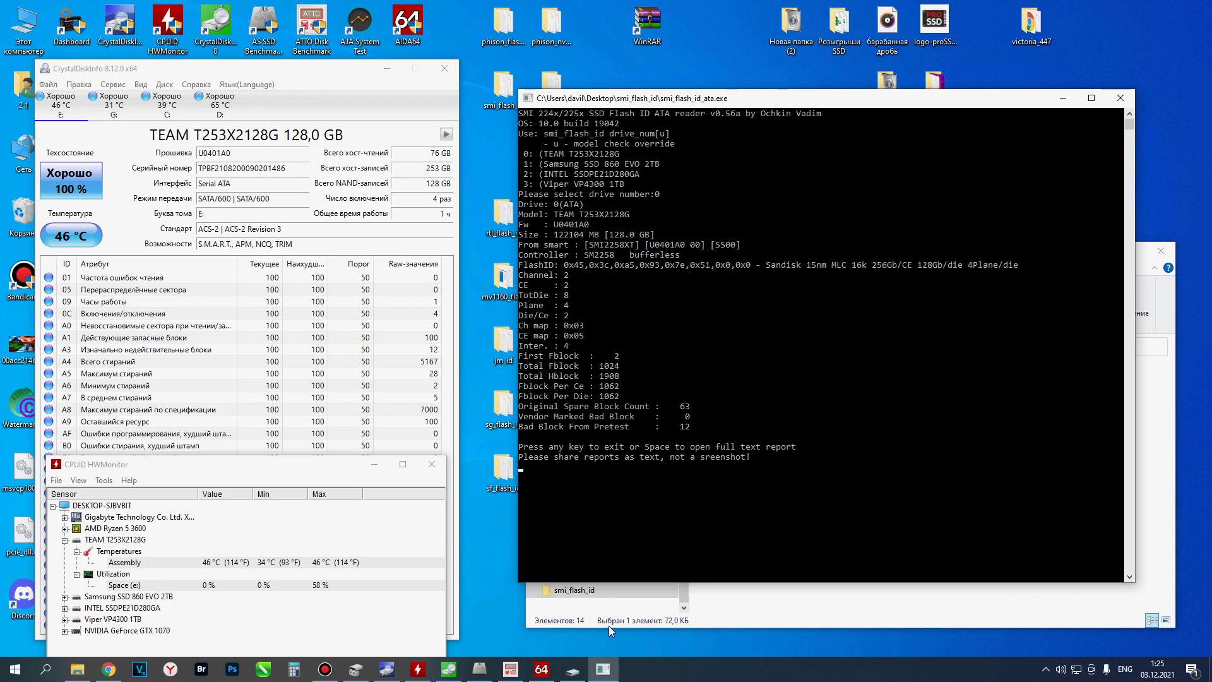
click(575, 672)
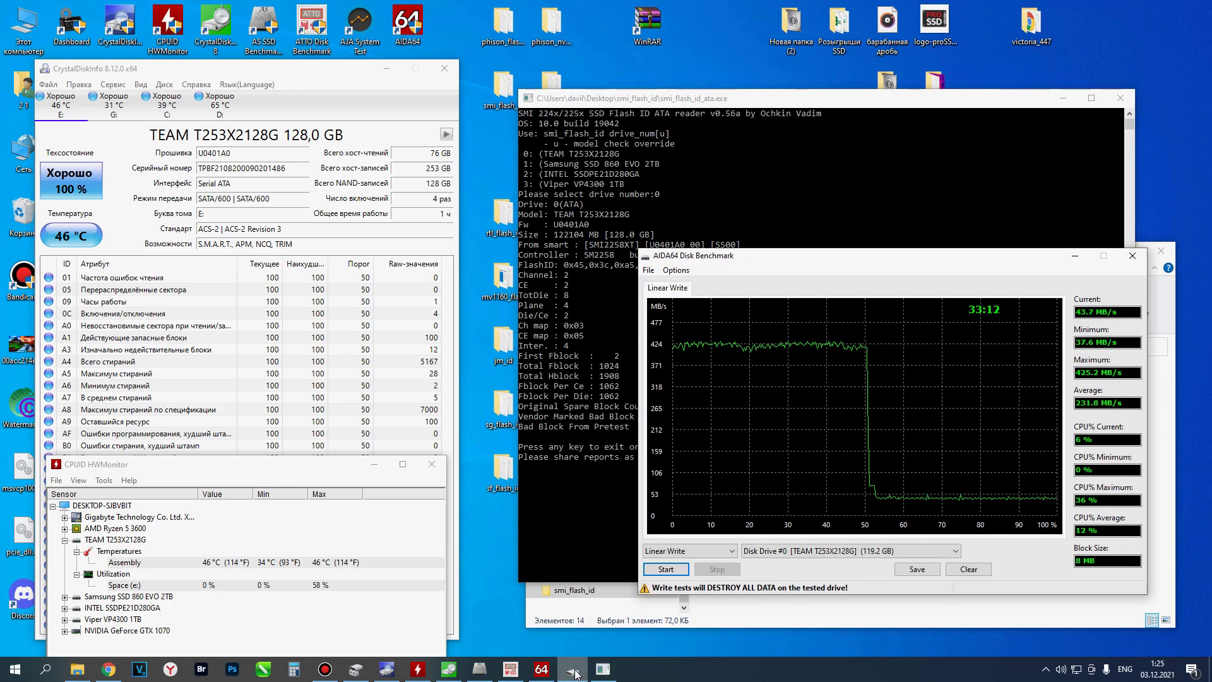
click(574, 672)
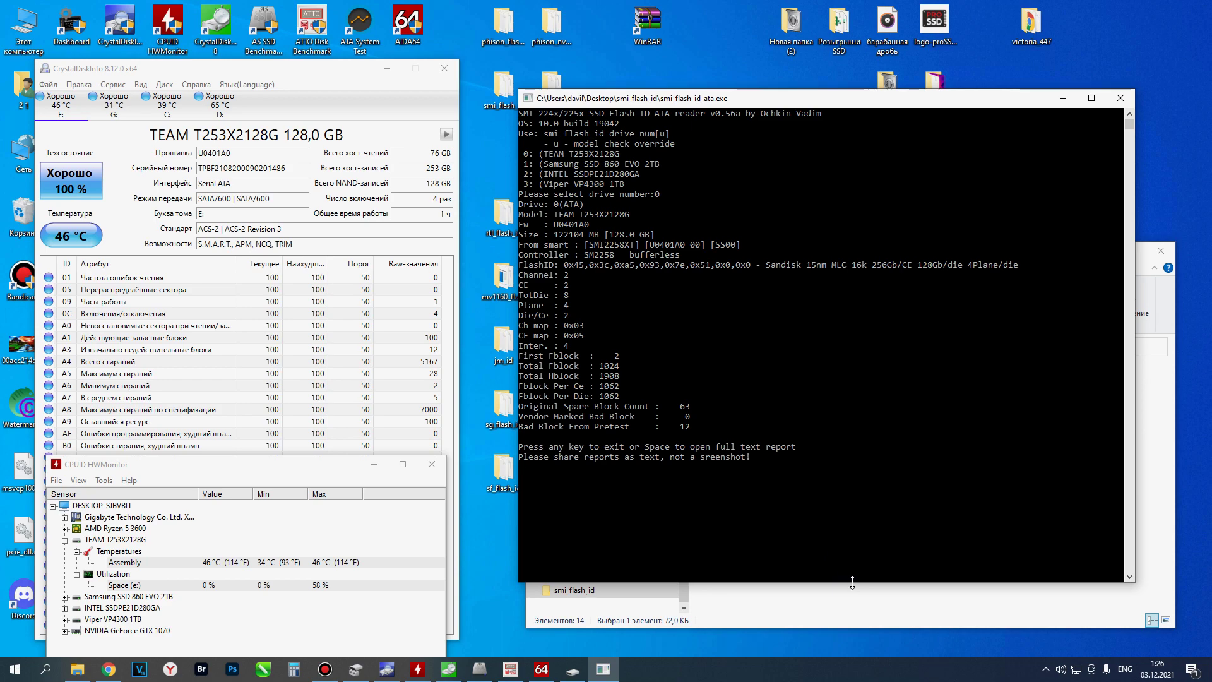
drag(847, 581, 876, 483)
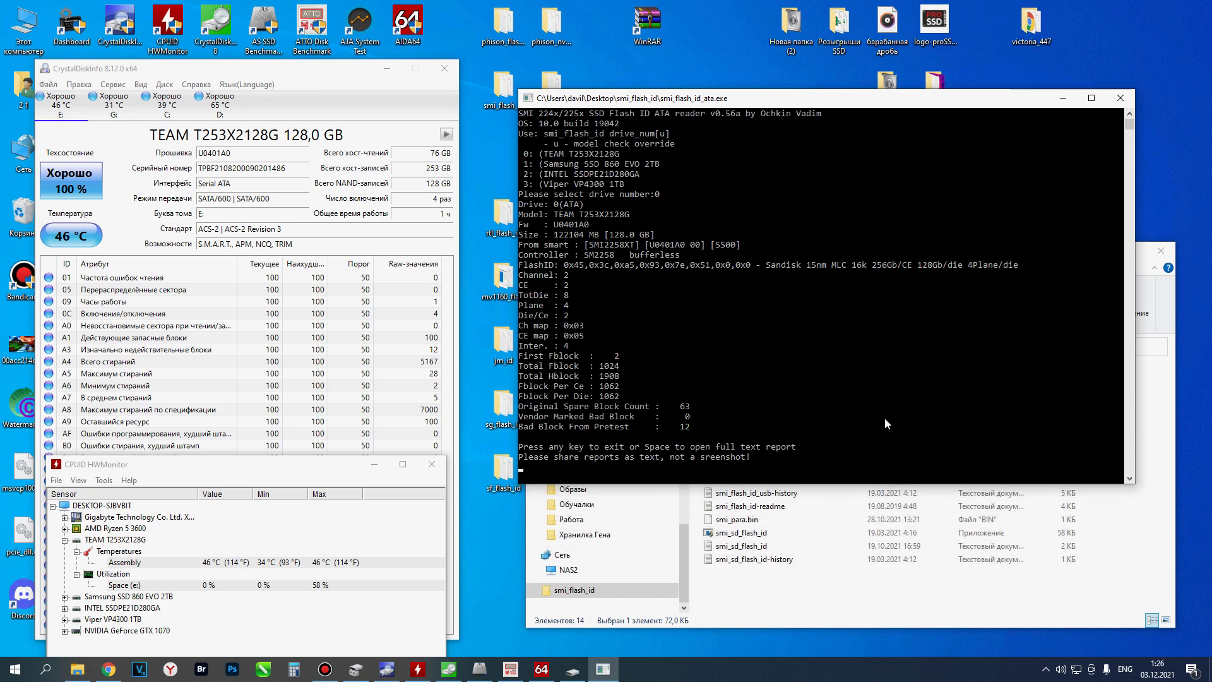